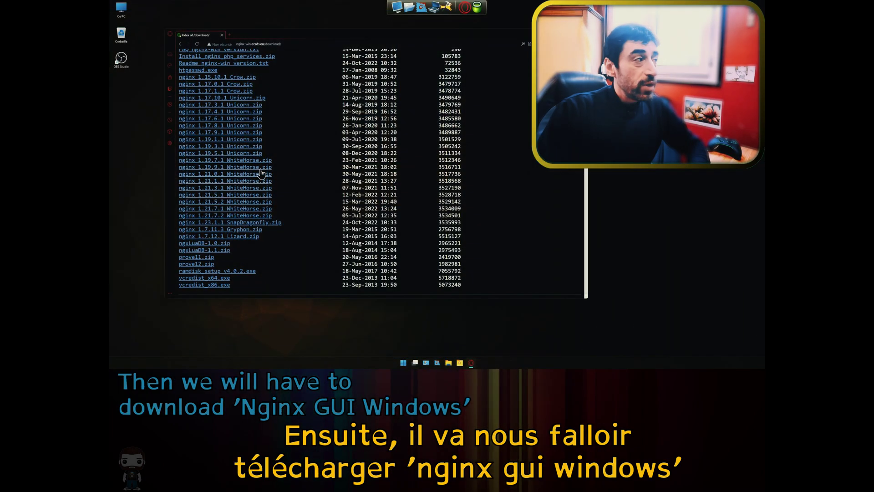
Step: Search the web for "nginx gui windows" in a new tab and download Nginx-GUI-Administrator from SourceForge
left_click(230, 36)
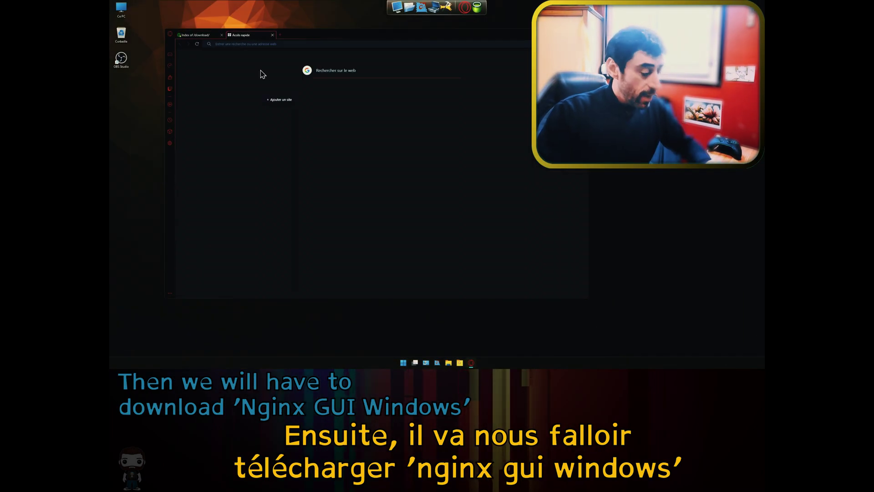
type("nginx gui windows")
left_click(261, 73)
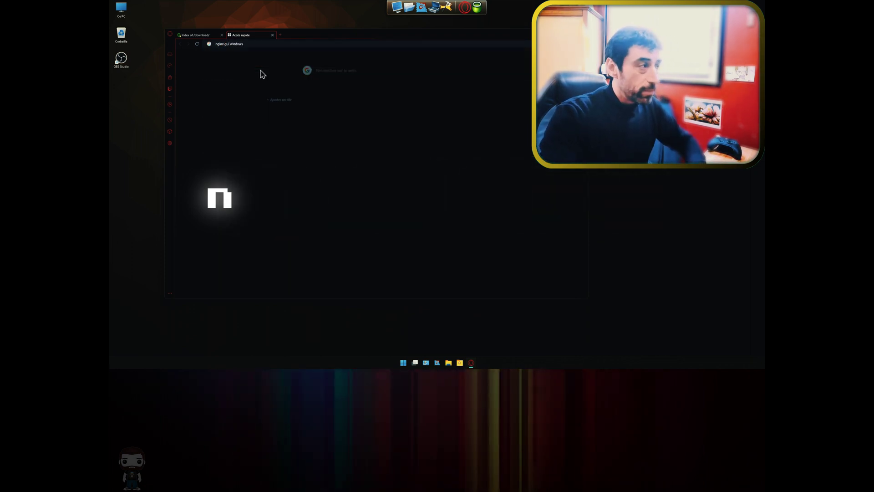
scroll(337, 130, "down", 4)
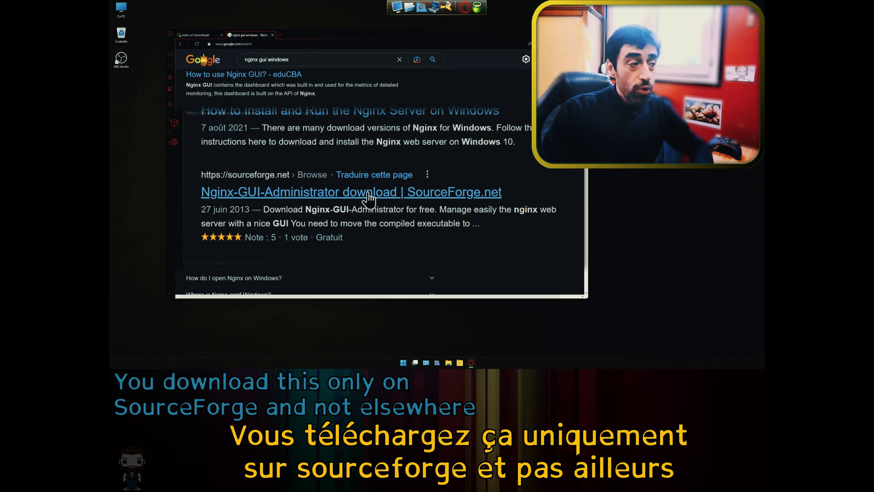
left_click(451, 195)
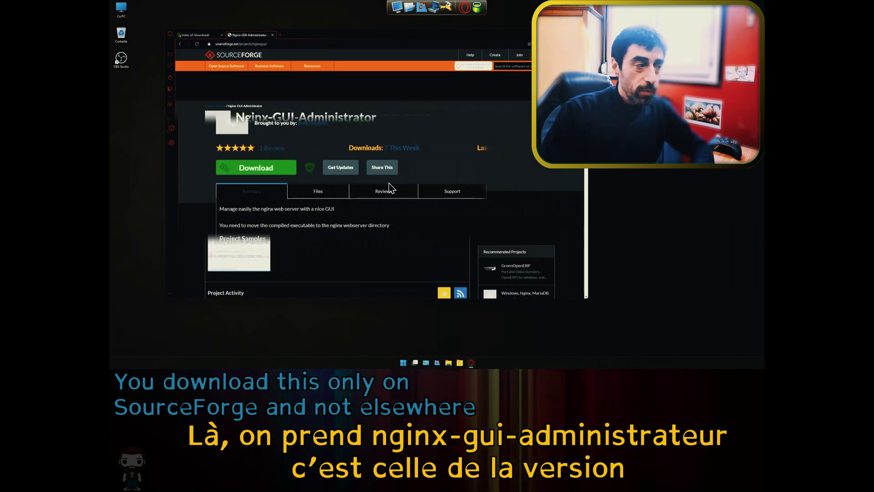
left_click(244, 165)
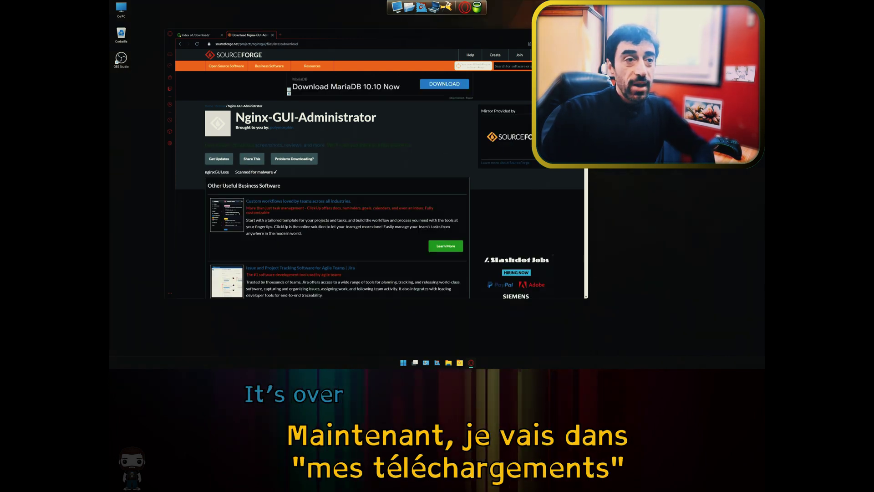
Step: Close the browser and open the Téléchargements folder in File Explorer, leaving room beside it for another window
key("alt+F4")
left_click(396, 6)
left_click(467, 193)
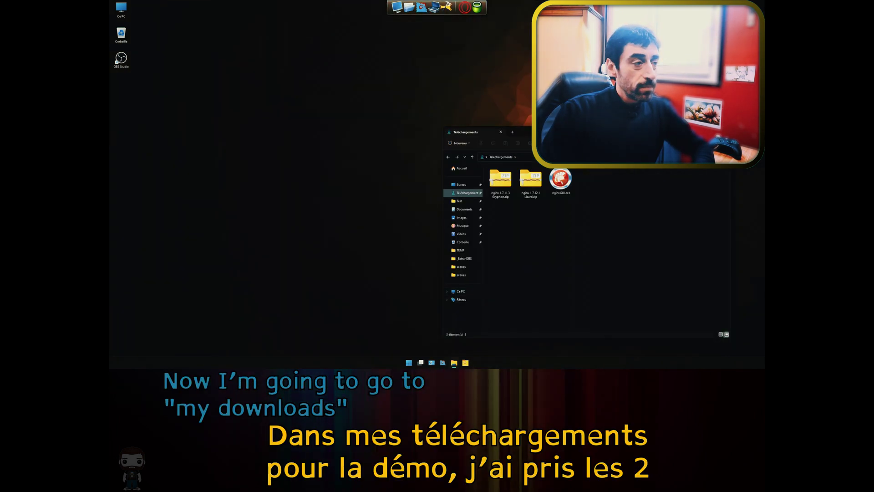
left_click_drag(478, 132, 208, 70)
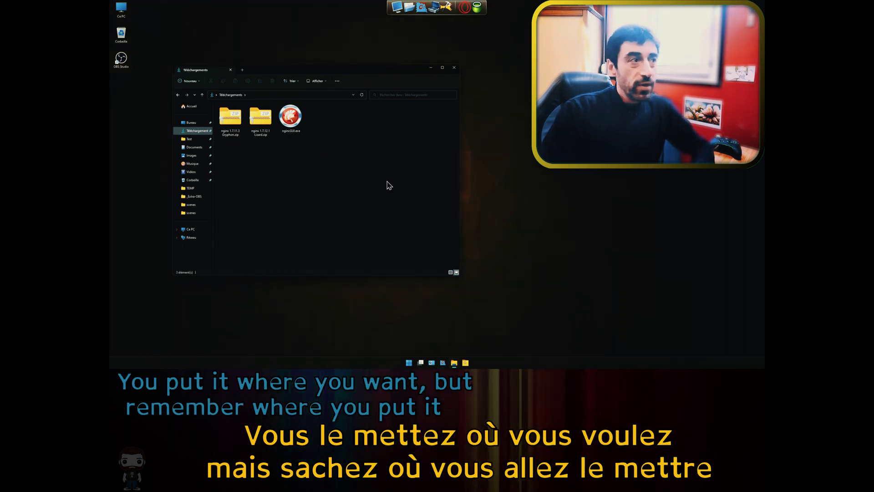
Step: Open the Documents > OBS_KIT-PACK > obs-studio > _Extra-OBS folder in a second File Explorer window
left_click(421, 8)
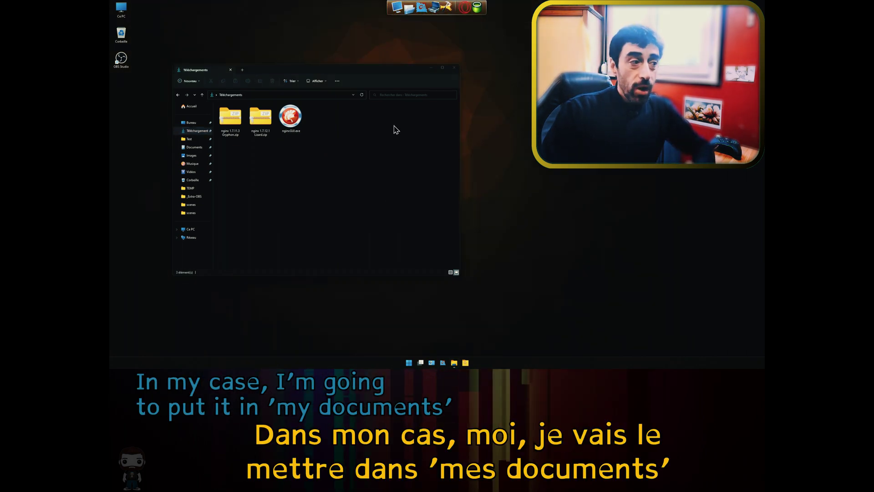
left_click_drag(338, 81, 471, 97)
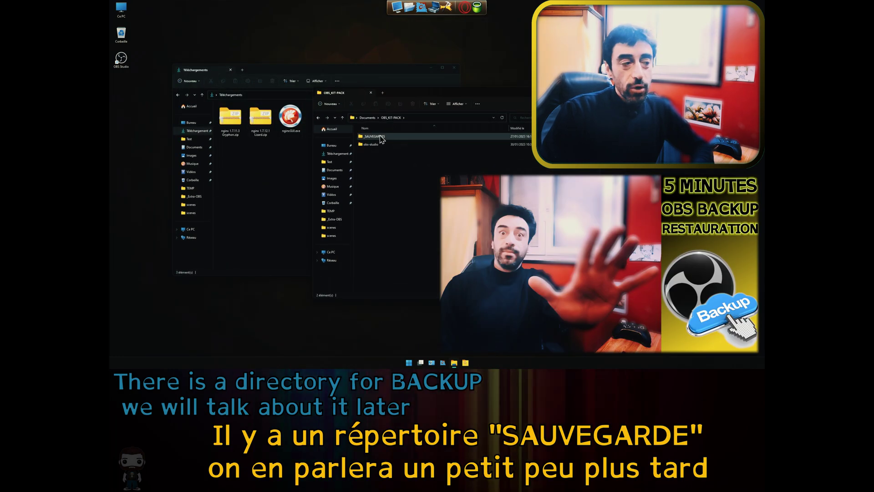
double_click(378, 144)
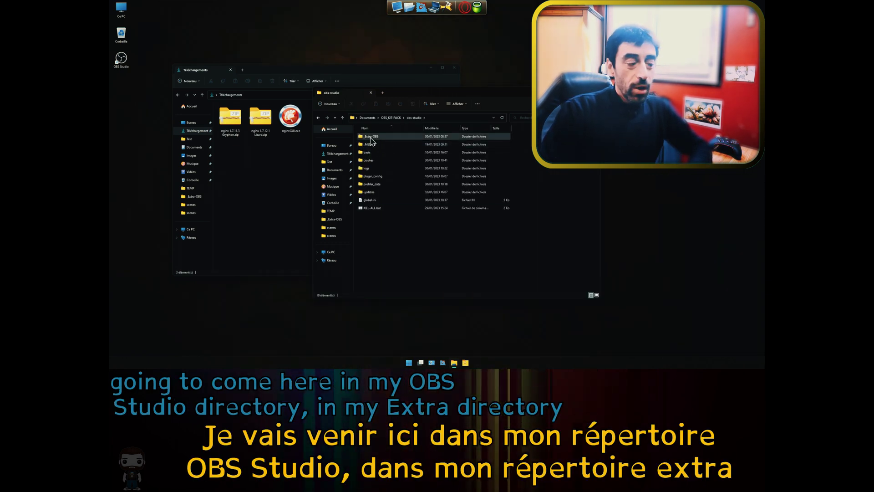
double_click(371, 136)
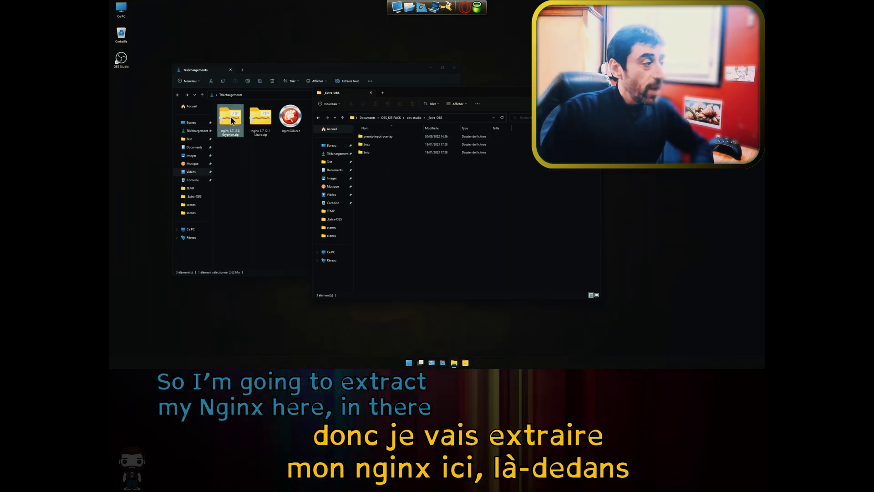
Step: Extract nginx 1.7.11.3 Gryphon.zip to its own folder in _Extra-OBS and copy nginxGUI.exe into that folder
right_click(453, 187)
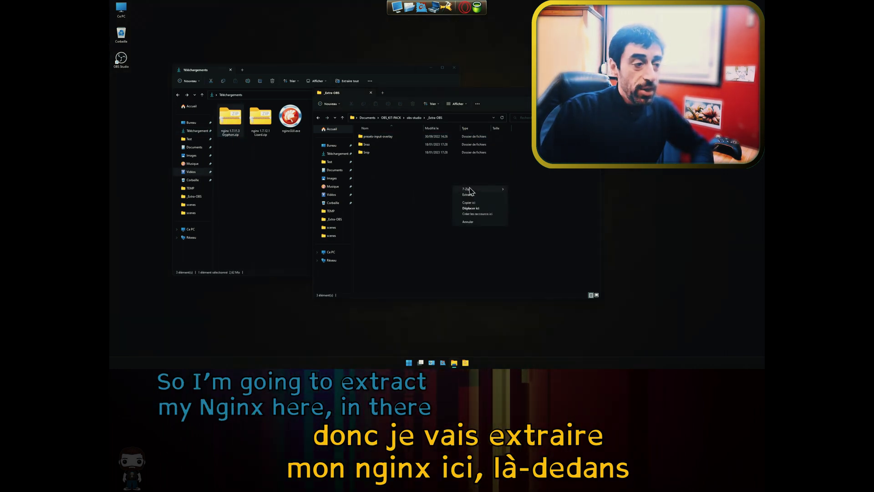
left_click(541, 211)
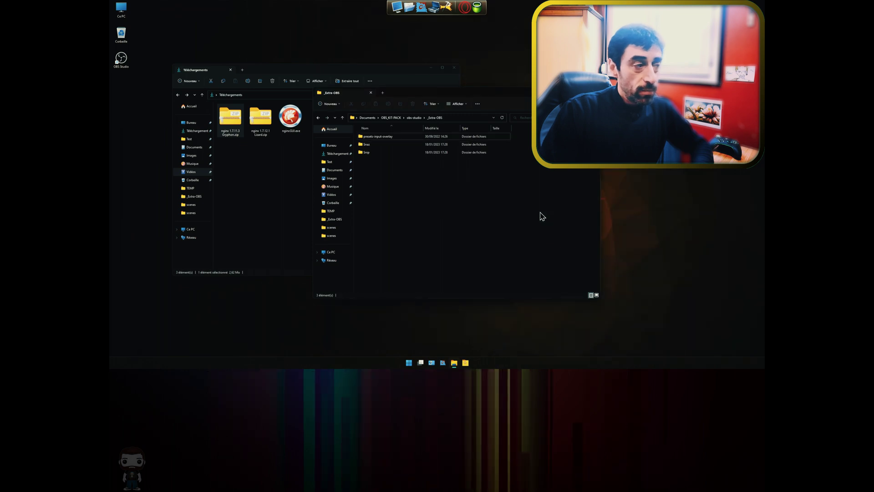
left_click(290, 117)
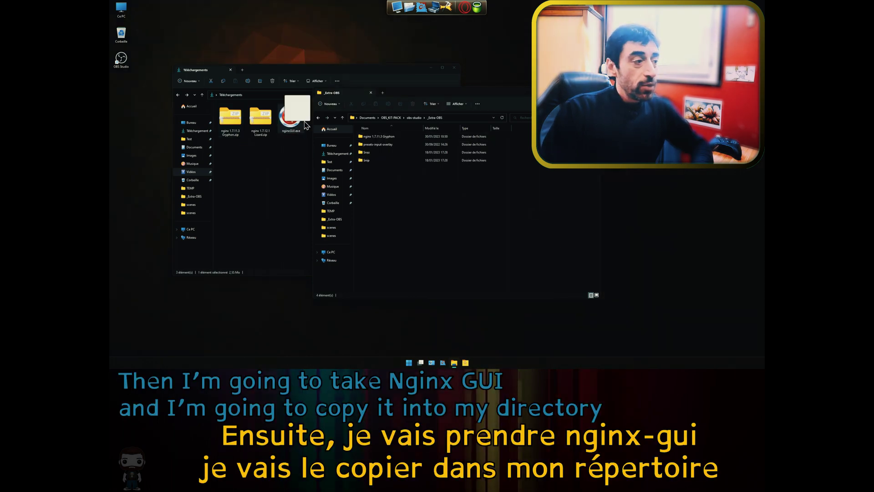
left_click_drag(378, 136, 382, 140)
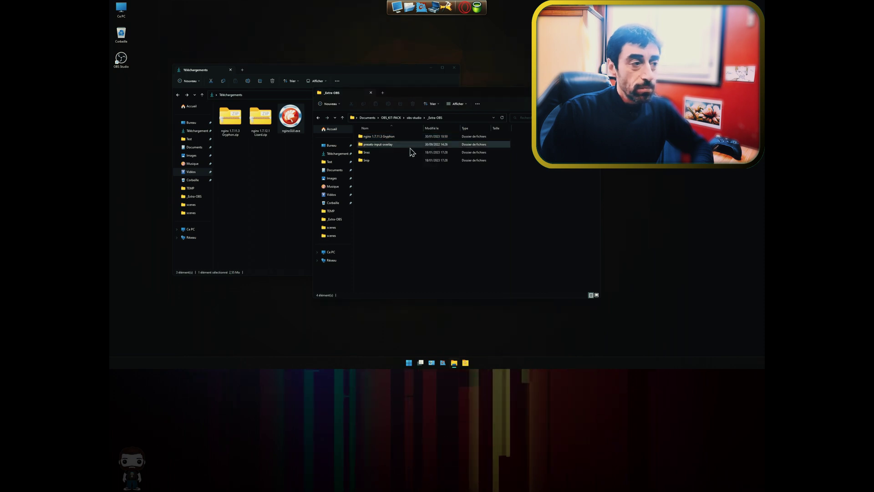
Step: Make a backup copy of nginx-win.conf within the conf folder of nginx 1.7.11.3 Gryphon
double_click(395, 137)
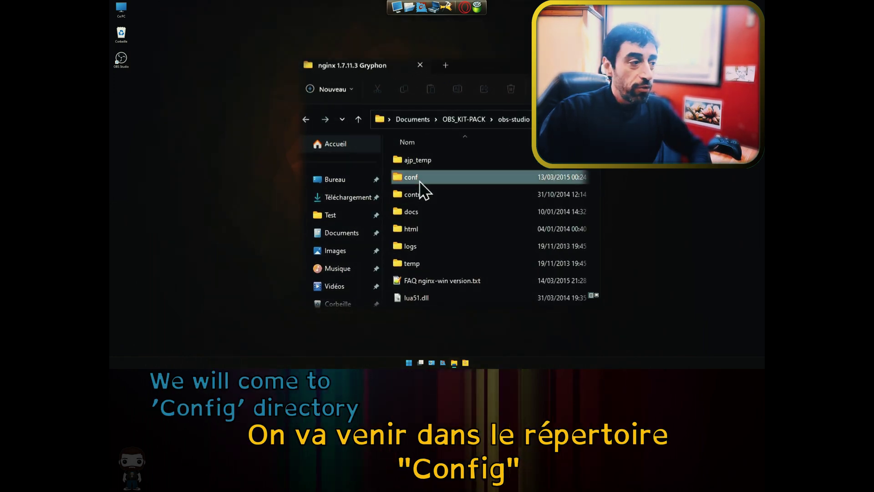
double_click(369, 145)
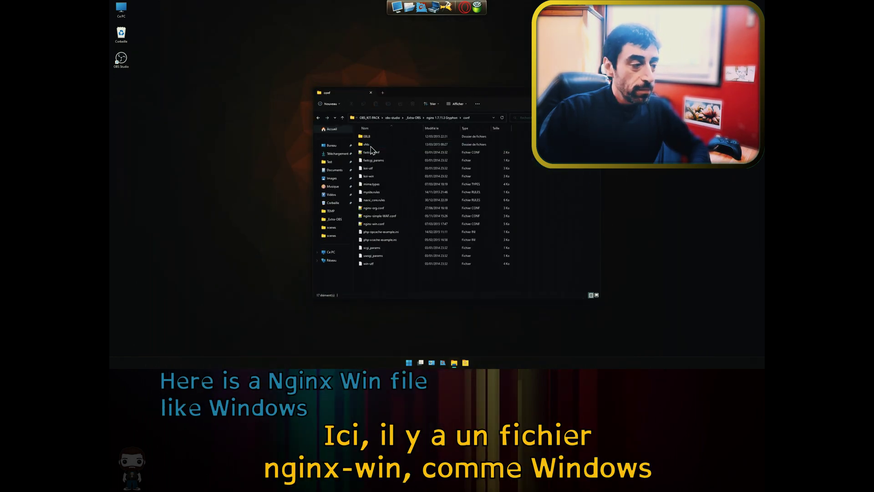
right_click(382, 227)
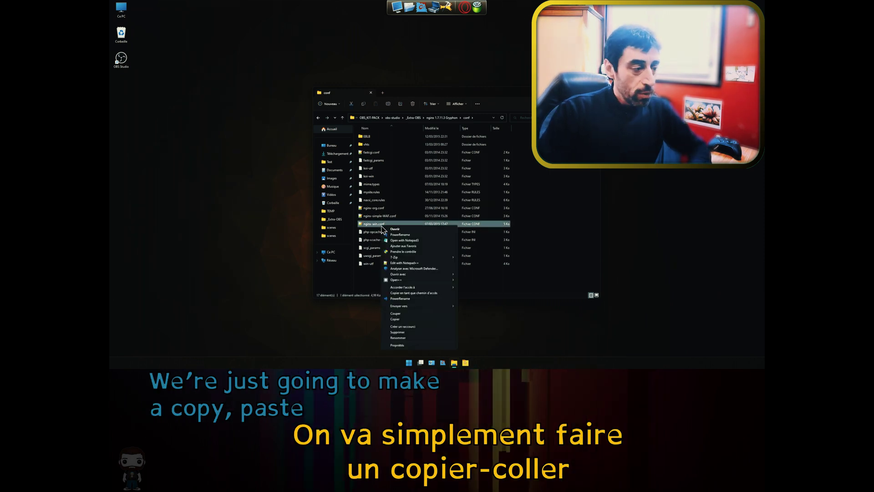
left_click(402, 319)
right_click(433, 277)
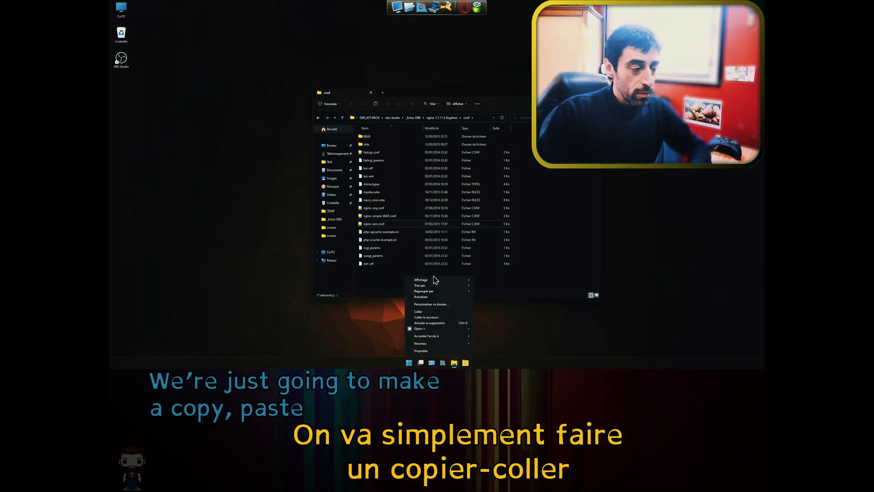
left_click(423, 307)
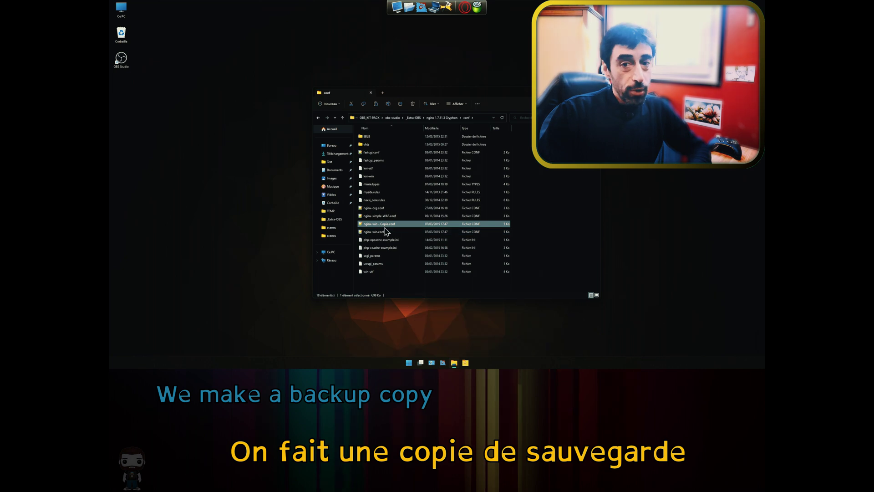
Step: Rename the original nginx-win.conf file as nginx.conf
left_click(387, 230)
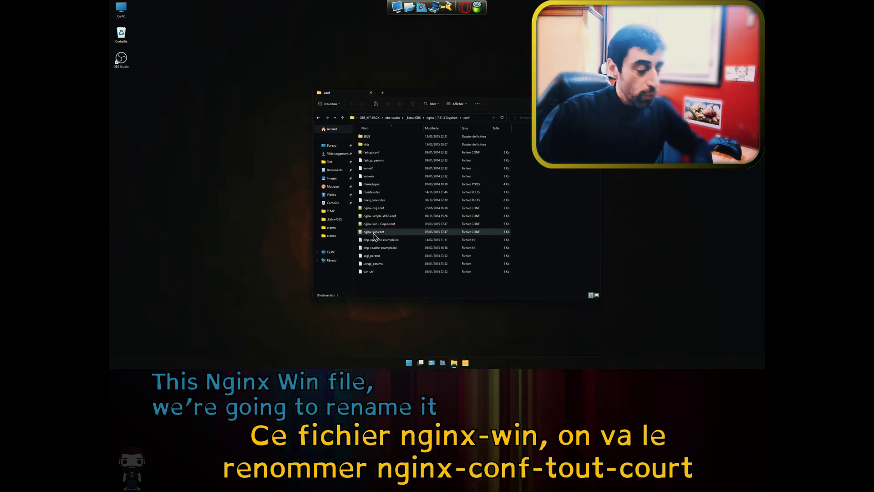
right_click(374, 234)
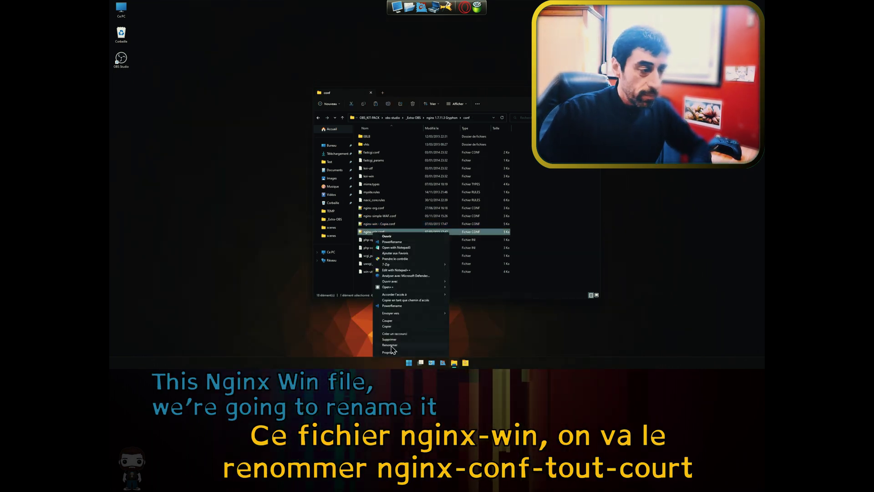
left_click(436, 258)
type("nginx.conf")
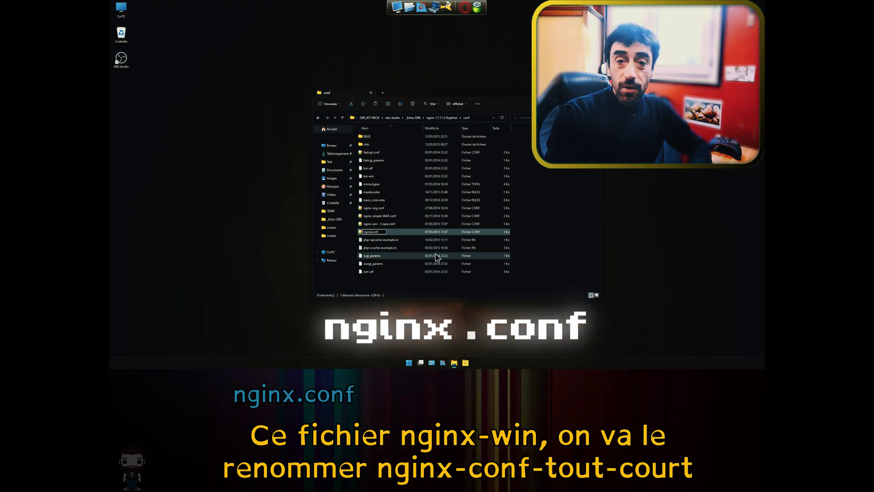
key("Return")
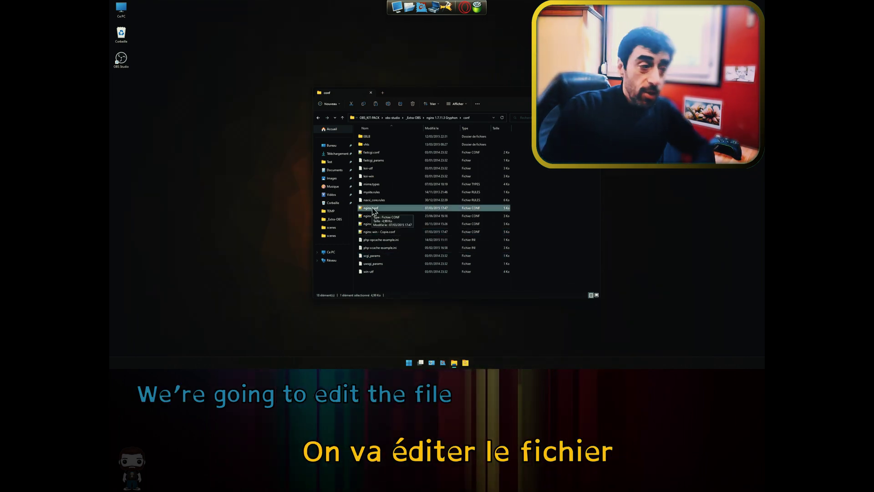
Step: Open nginx.conf in Notepad3 and add the line "rtmp {" above the http block
right_click(372, 208)
left_click(395, 222)
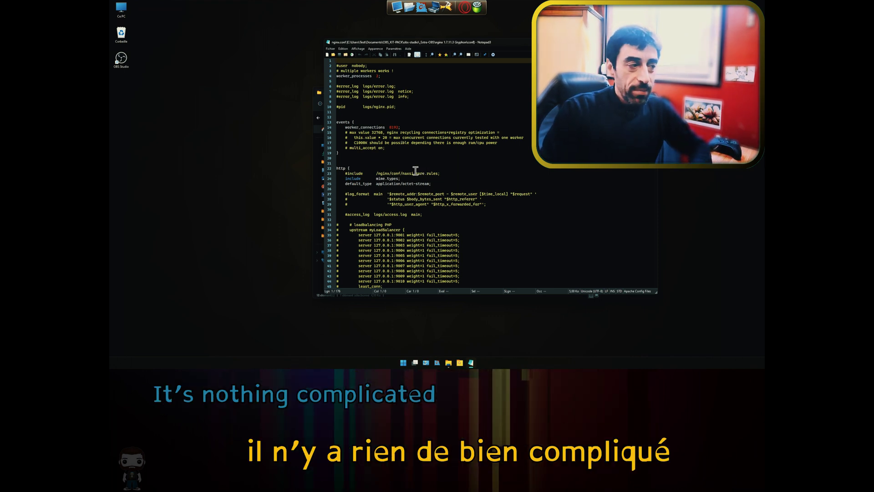
double_click(342, 168)
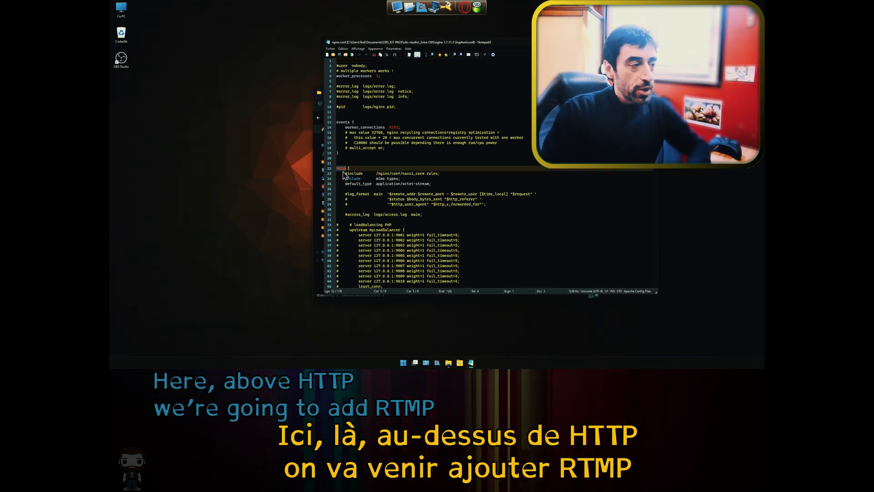
left_click(347, 159)
key("Return")
type("rt")
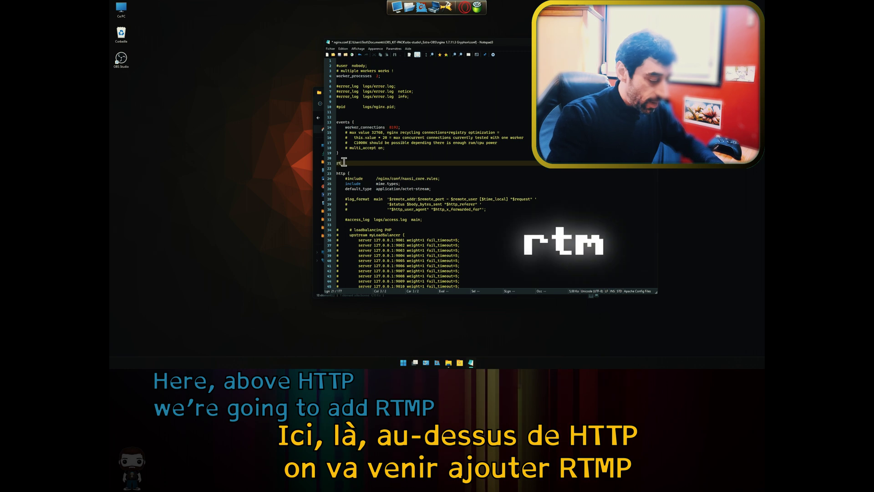
type("mp {")
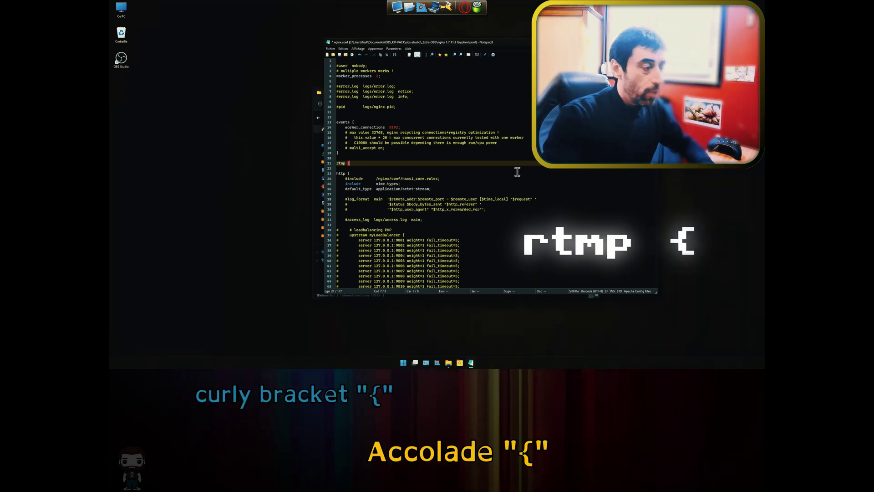
key("Return")
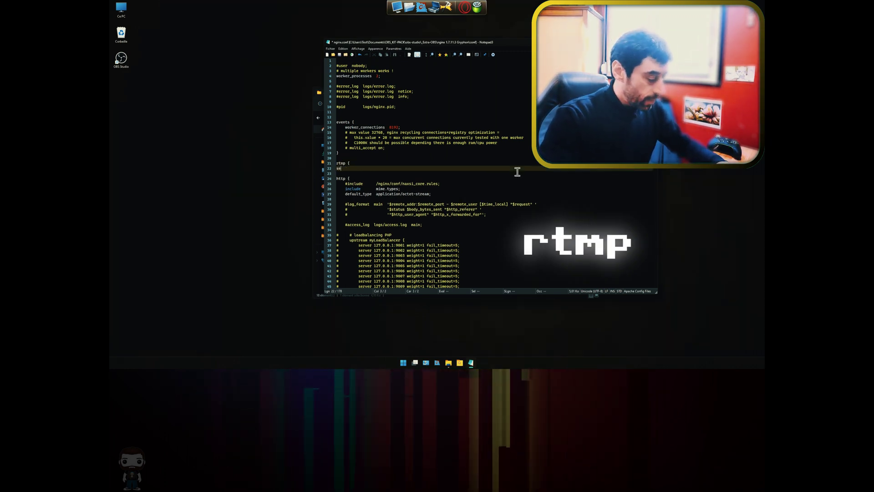
Step: Add the lines "server {", "listen 1935;" and "chunk_size 4096;" under the rtmp line
type("server")
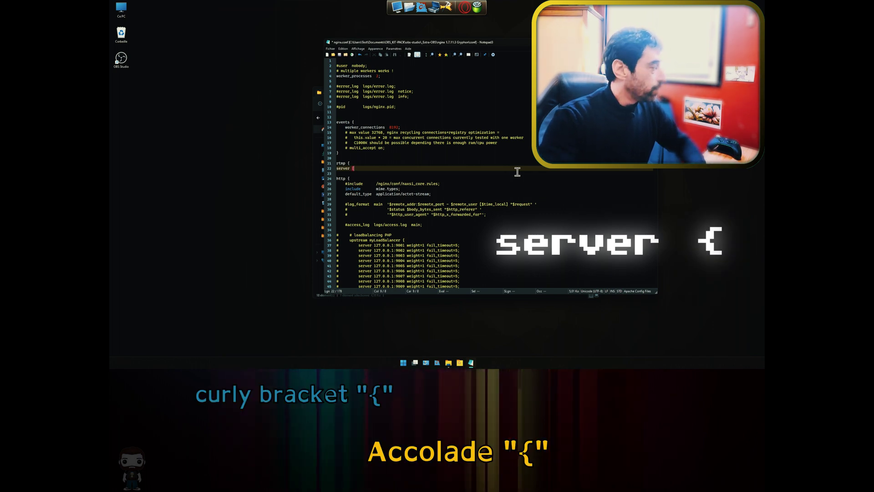
type(" {")
key("Return")
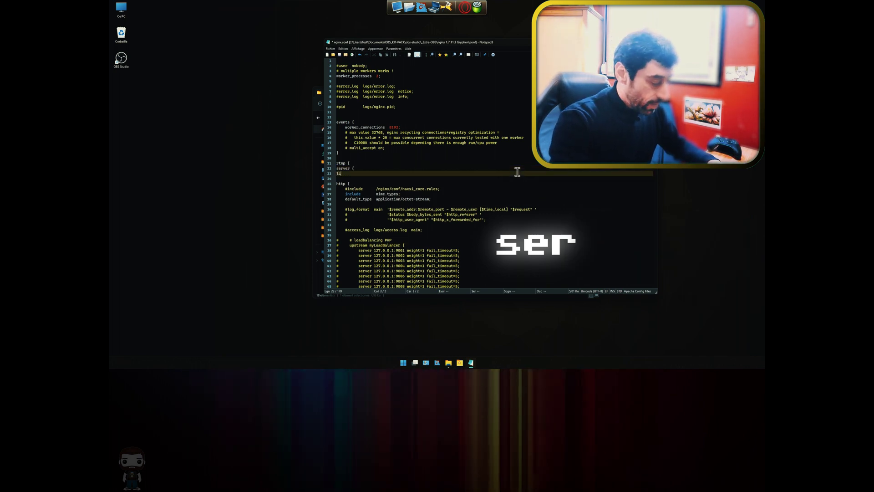
type("listen ")
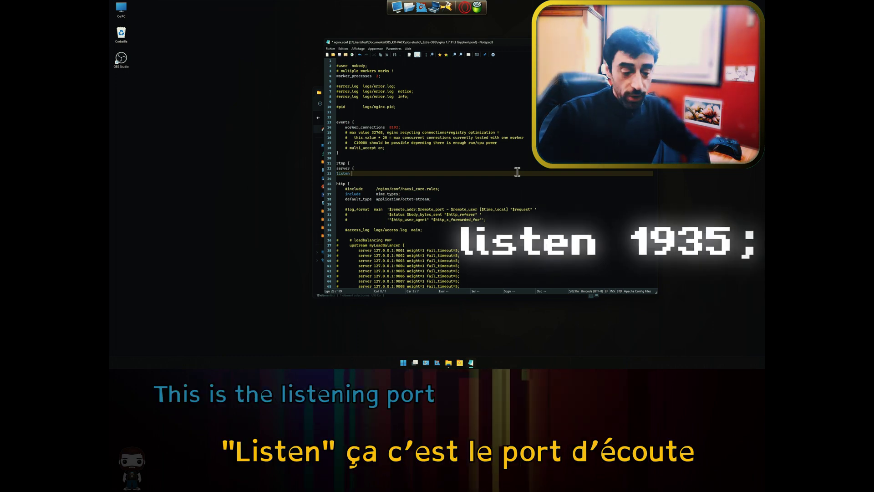
type("1935;")
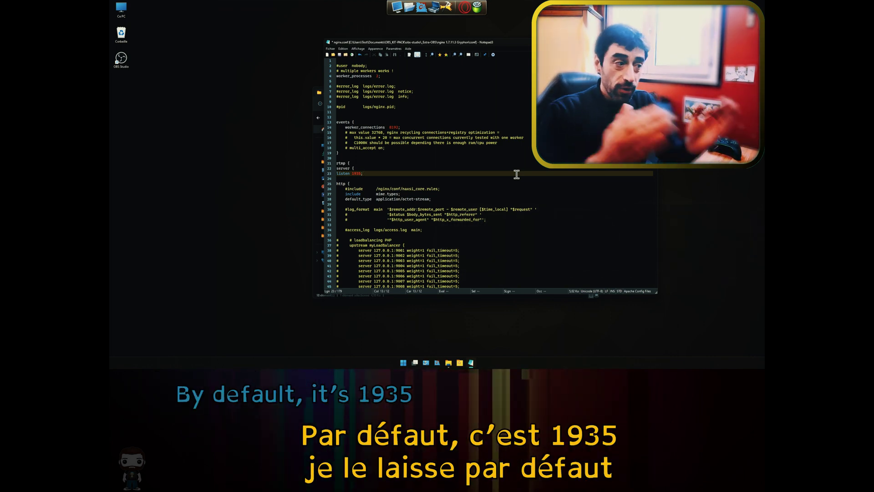
key("Return")
type("chunk_size 4096;")
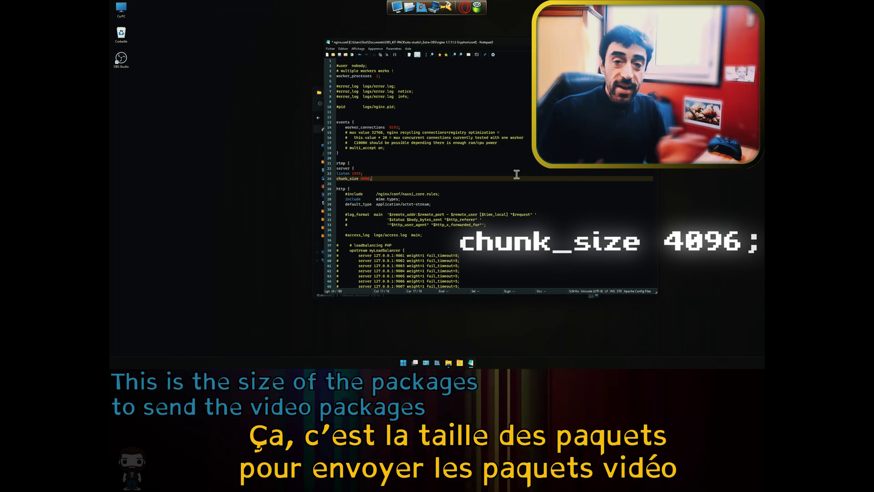
Step: Add the line "application MONLIVE {" below the chunk_size line, and rename the application to COMMEJEVEUX
key("Return")
type("appli")
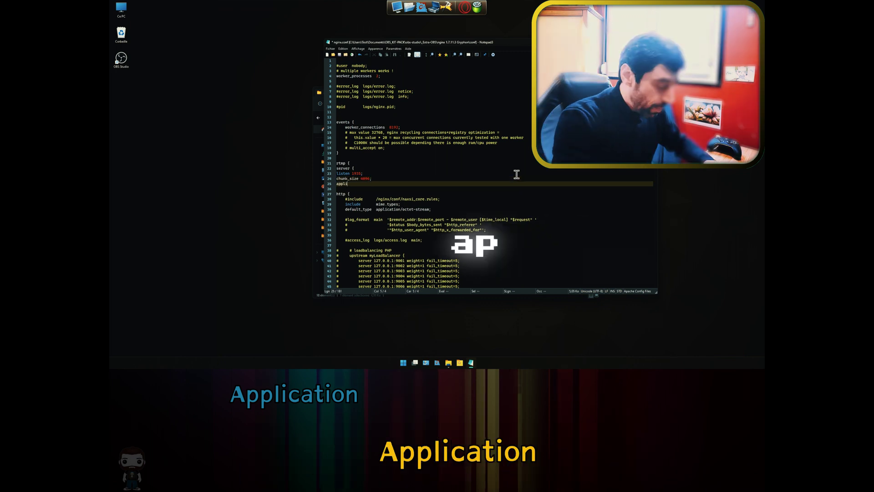
type("cation MONLIV")
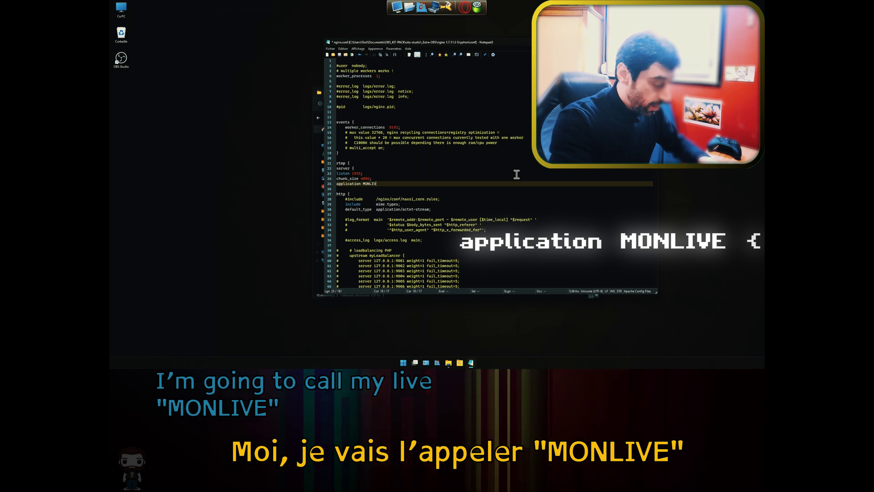
type("E {")
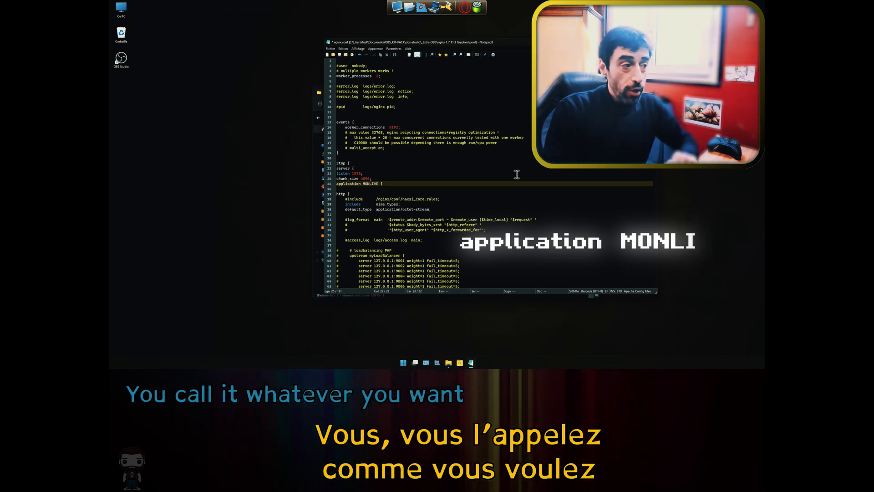
double_click(373, 185)
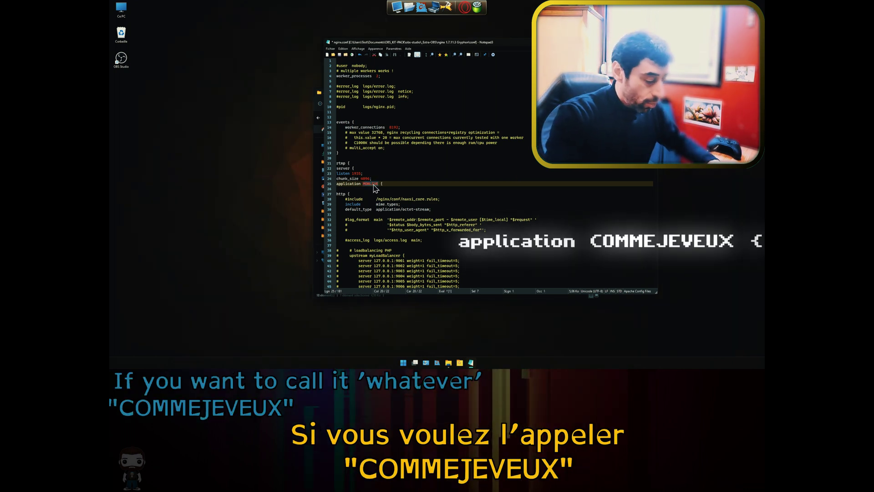
type("COMMEJEVEUX")
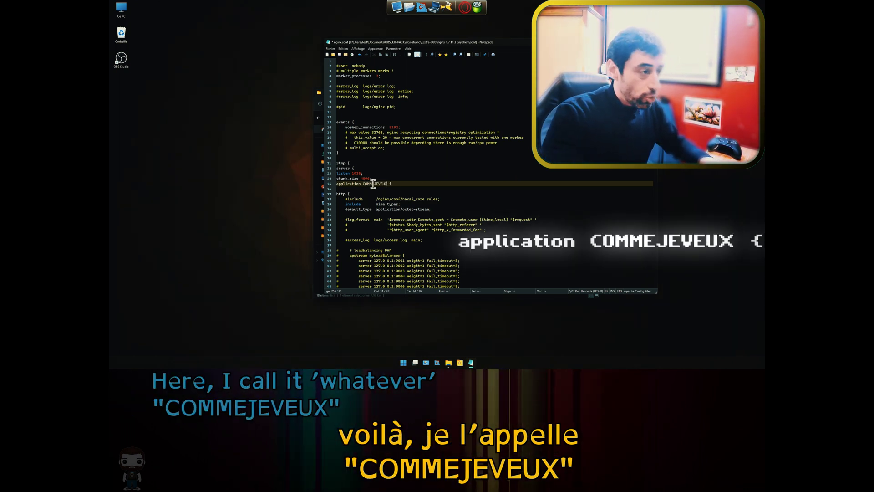
Step: Add the lines "live on;" and "record off;" under the application line
left_click(476, 183)
key("Return")
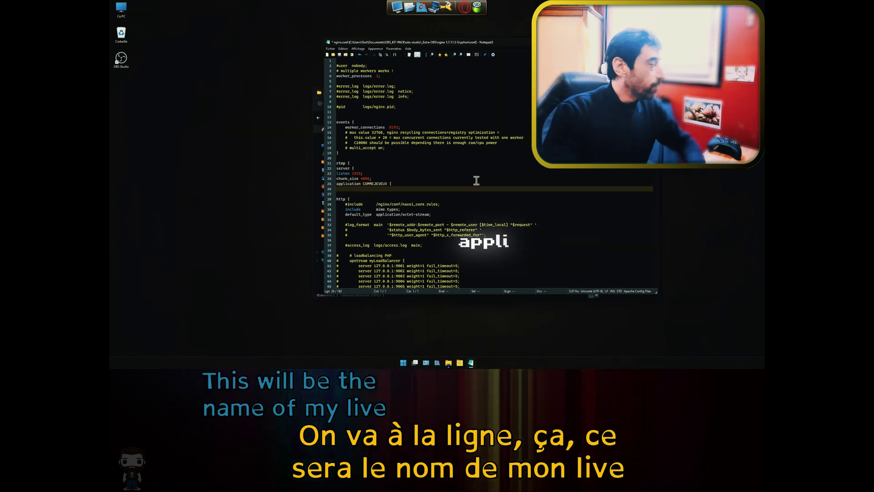
type("live on")
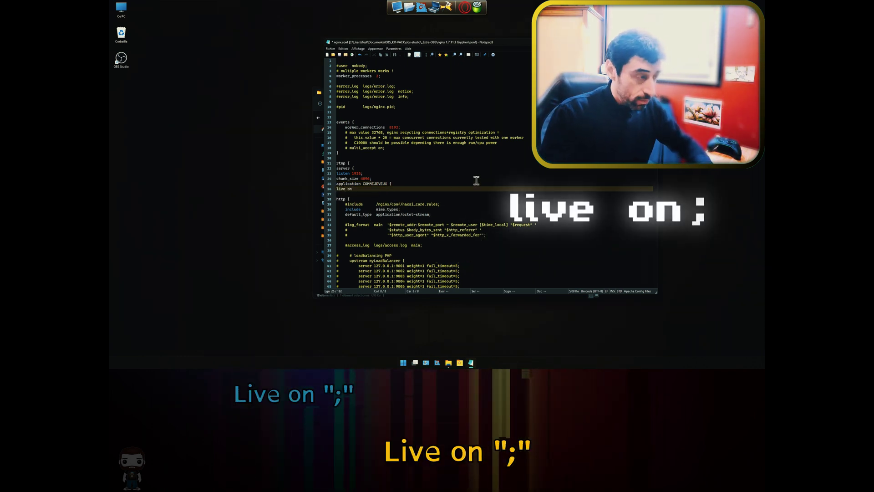
type(";")
key("Return")
type("rec")
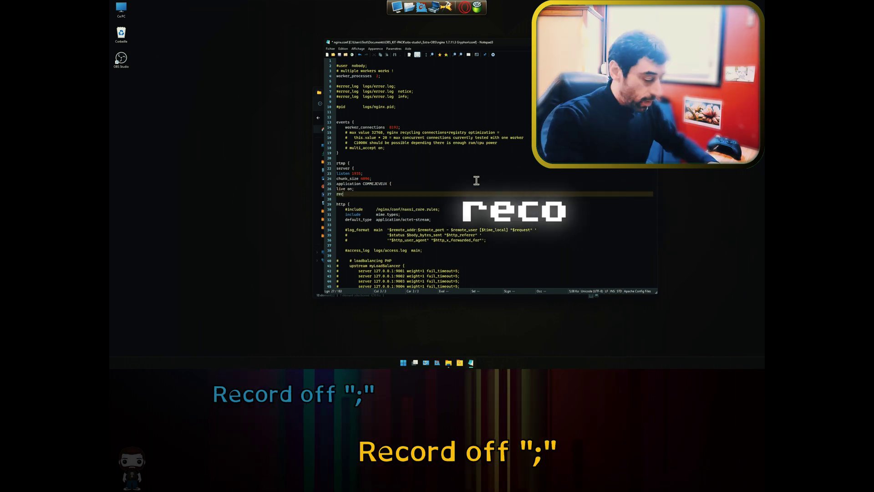
type("ord off")
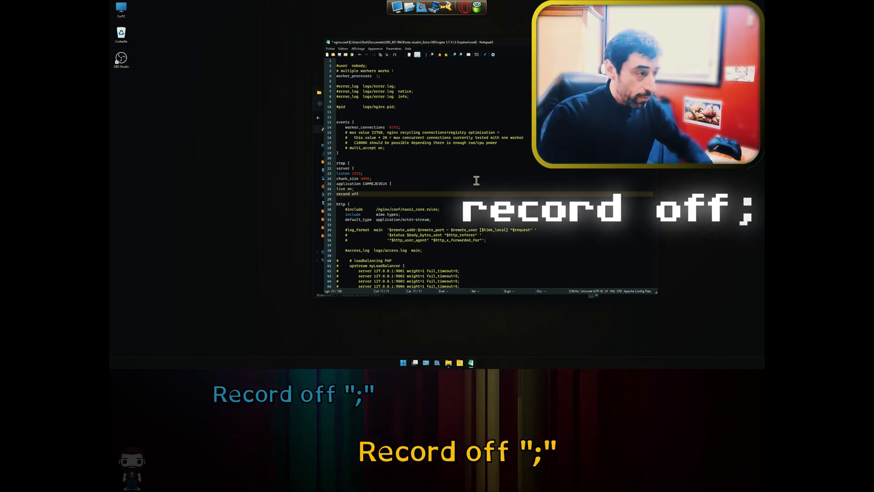
type(";")
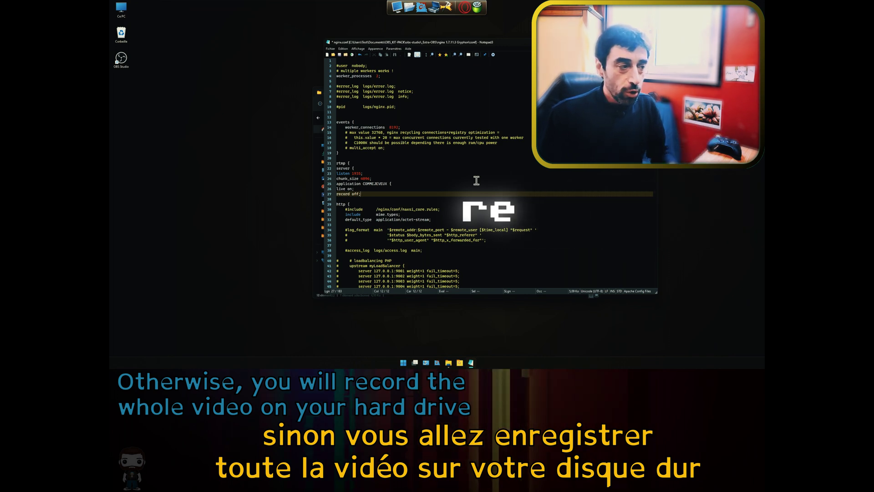
key("Return")
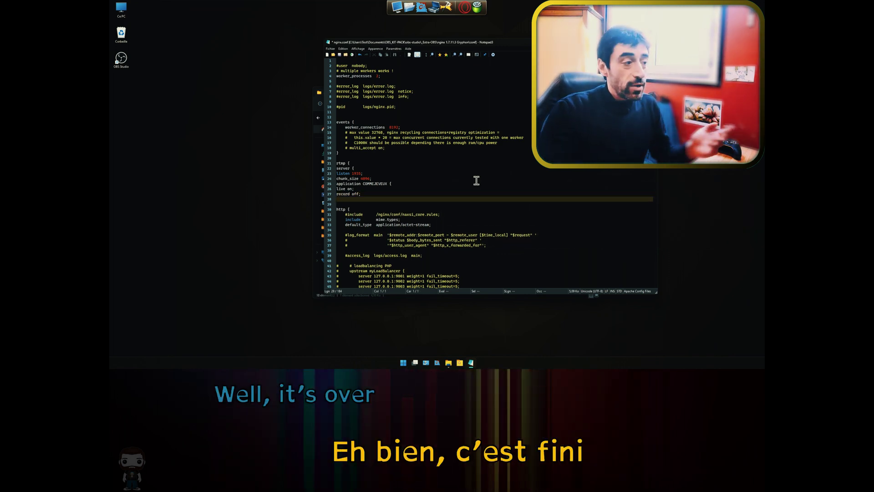
Step: Close the application, server and rtmp blocks with three closing curly brackets on separate lines below "record off;"
left_click(392, 183)
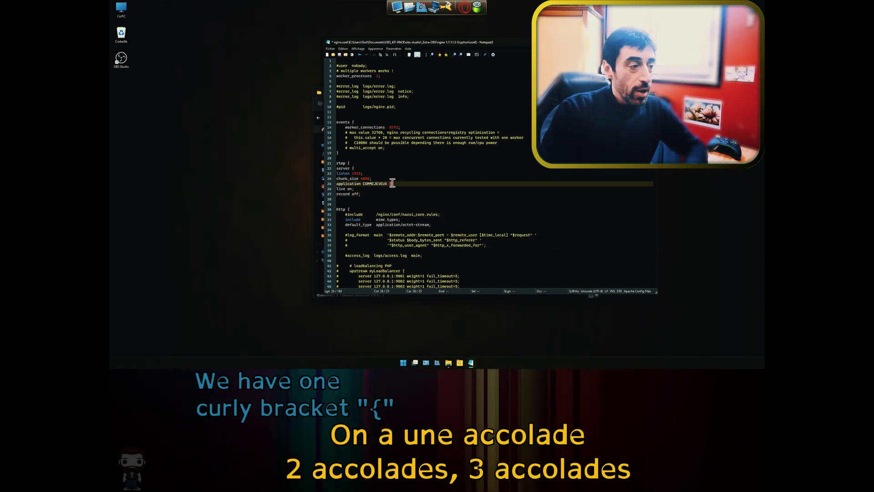
left_click(357, 168)
left_click(353, 163)
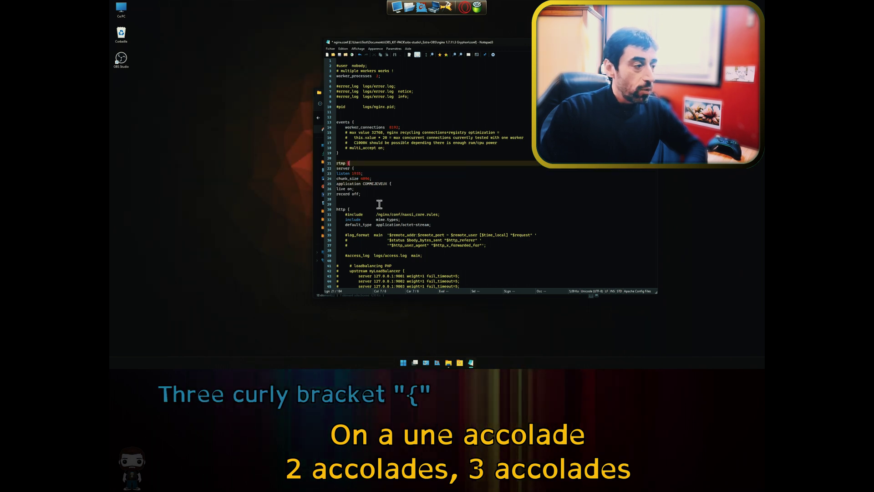
left_click(374, 198)
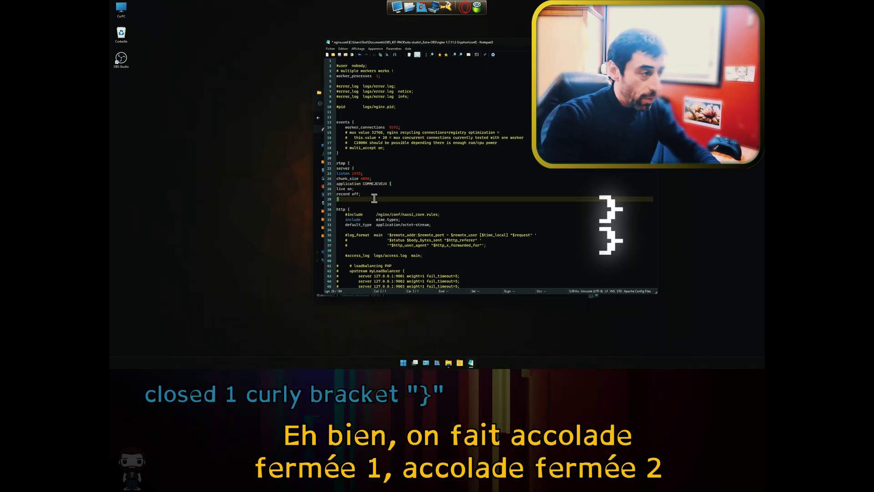
type("}")
key("Return")
type("}")
key("Return")
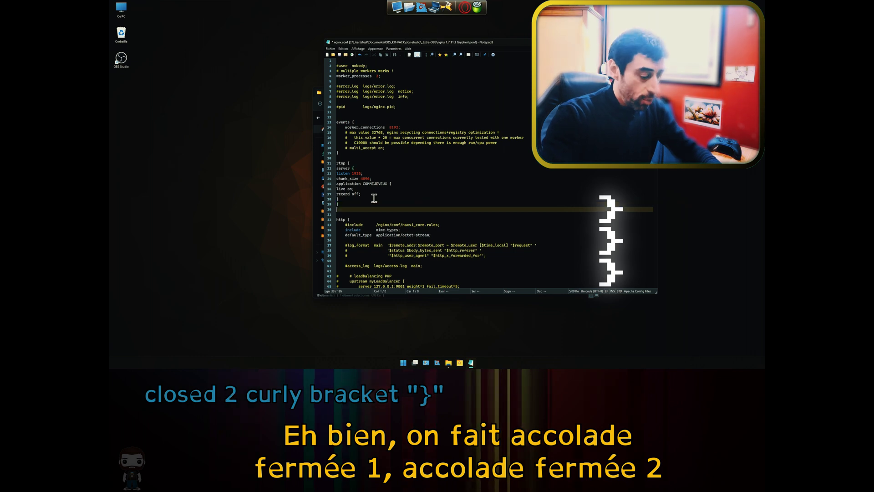
type("}")
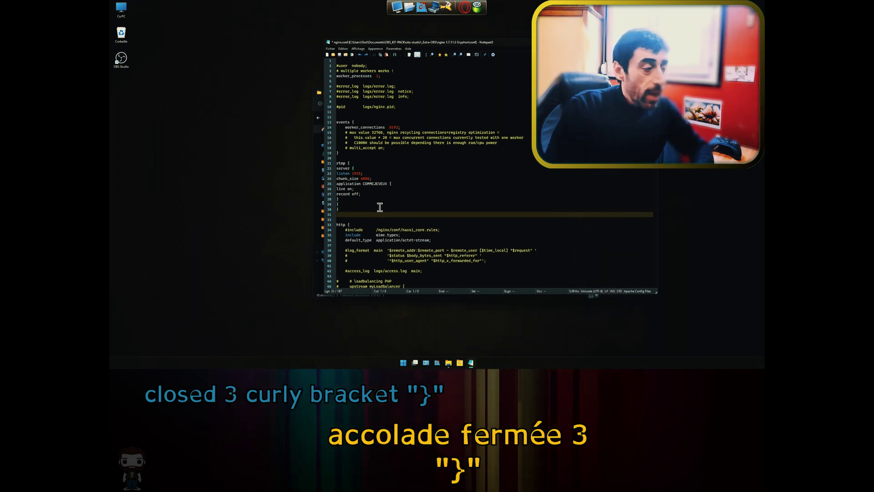
Step: Replace the rtmp block with the copied indented version framed by RTMP comment lines, then save and close nginx.conf
left_click_drag(353, 209, 336, 170)
key("shift+Up")
key("shift+Up")
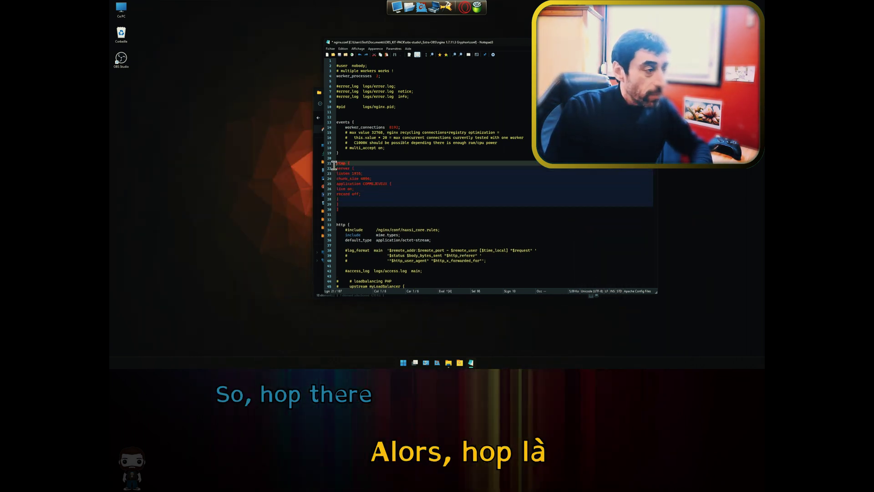
key("ctrl+v")
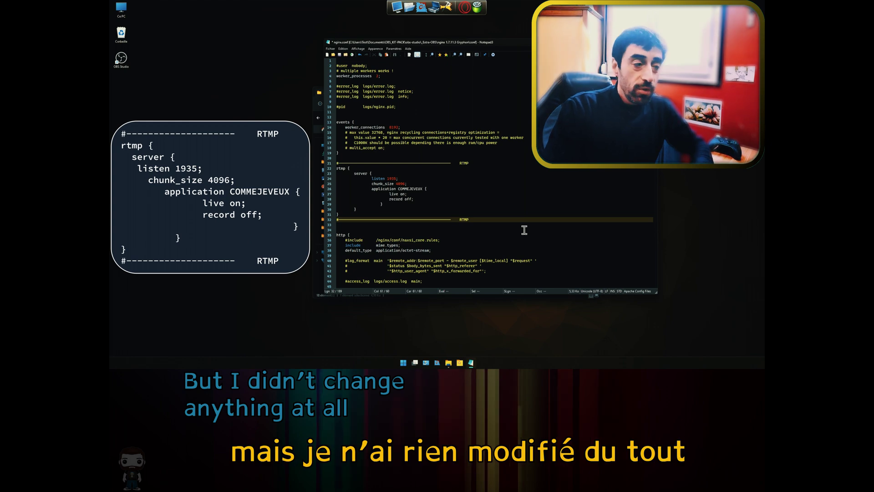
left_click(339, 55)
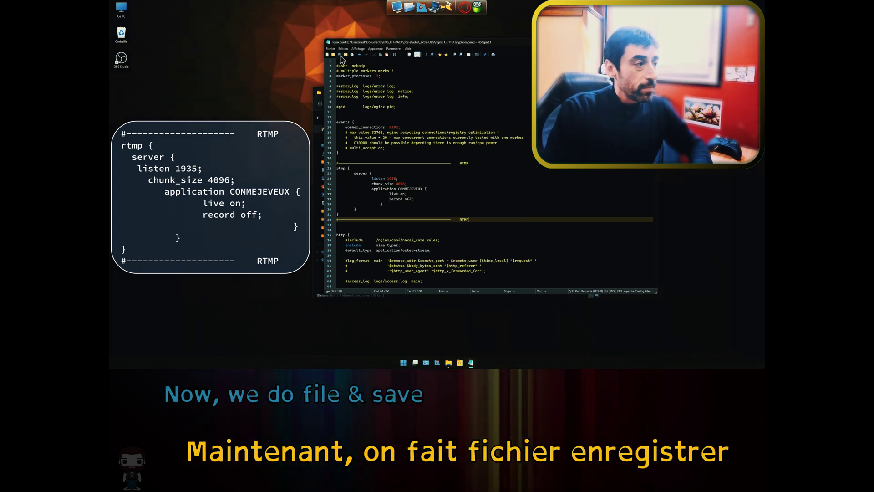
left_click(652, 42)
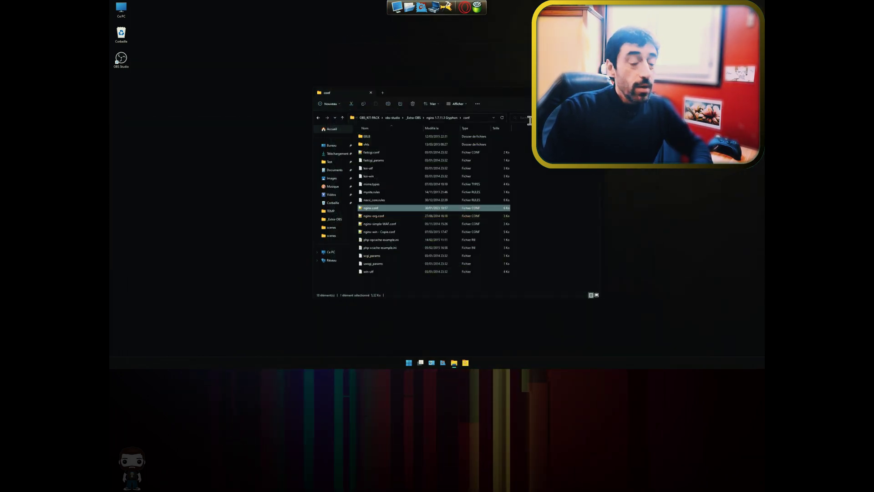
Step: Create a new text document named access.log in the logs folder of nginx 1.7.11.3 Gryphon, accepting the extension change
left_click(343, 118)
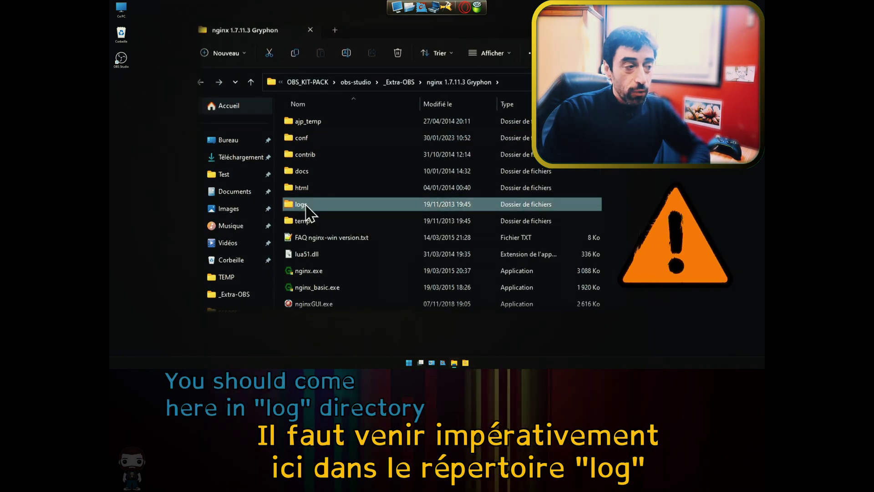
double_click(366, 176)
right_click(402, 180)
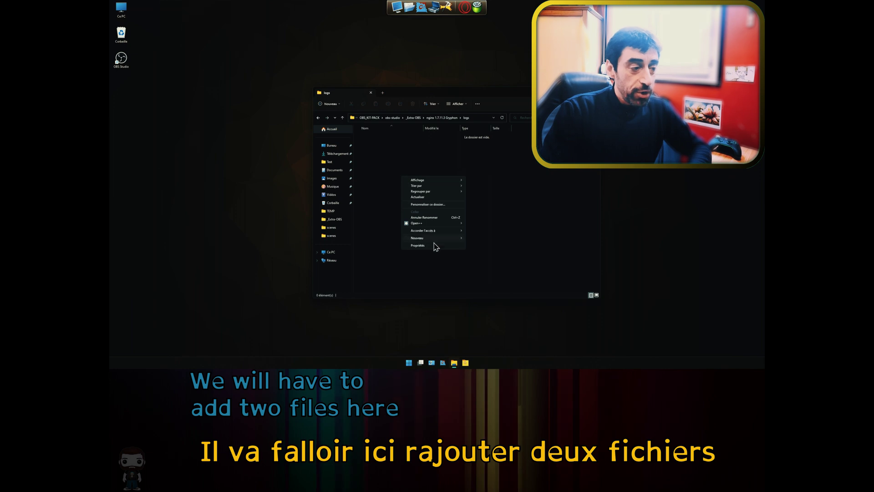
mouse_move(437, 239)
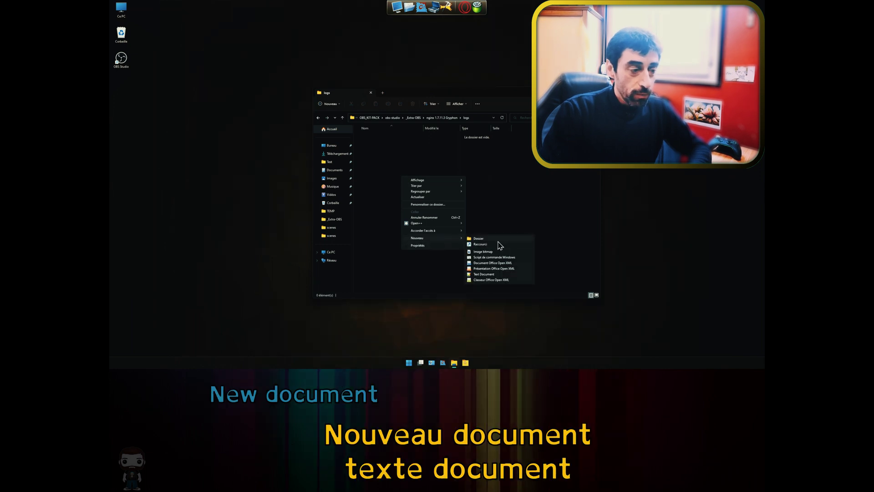
left_click(493, 274)
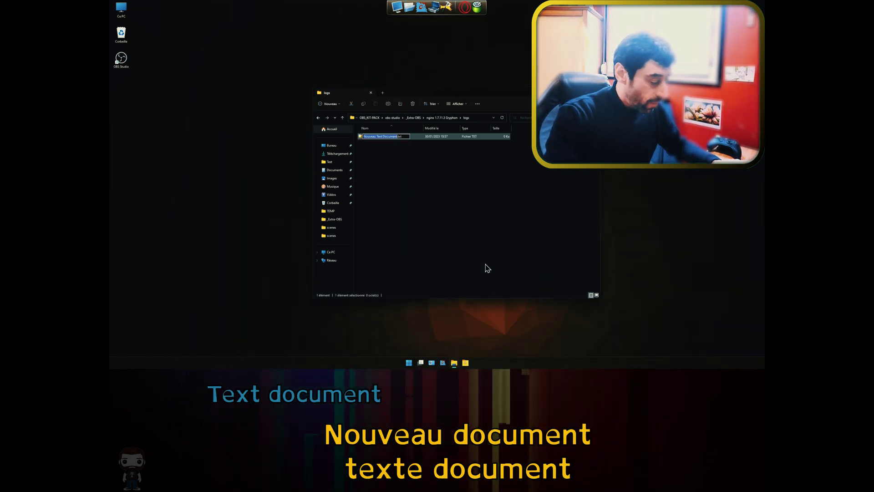
type("access")
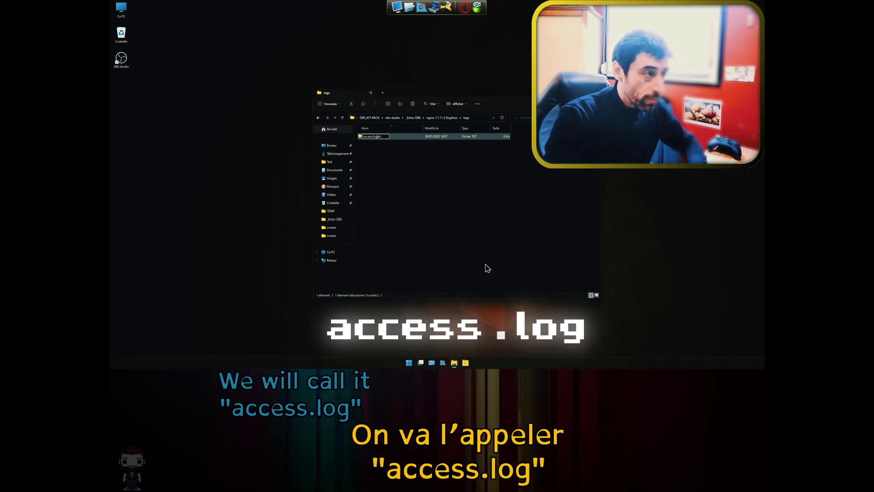
type(".log")
key("Delete")
key("Delete")
key("Return")
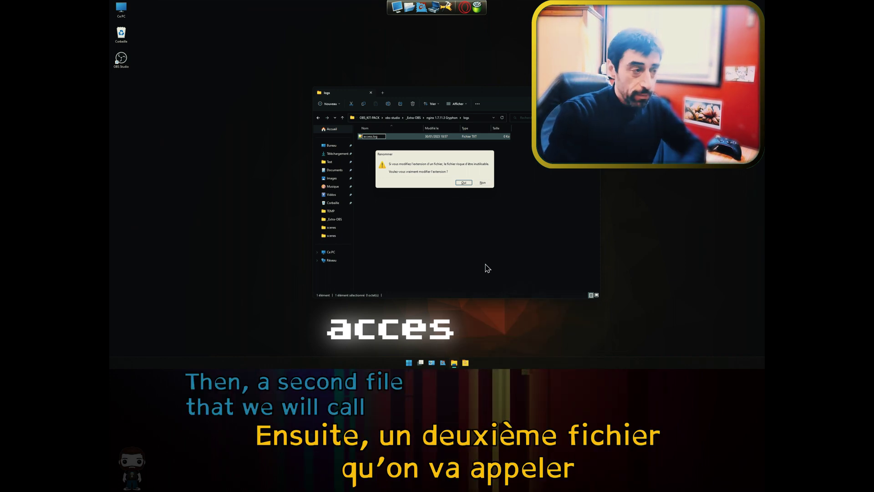
key("Return")
Step: Create a second text document named error.log in the logs folder, accepting the extension change
right_click(445, 217)
mouse_move(498, 278)
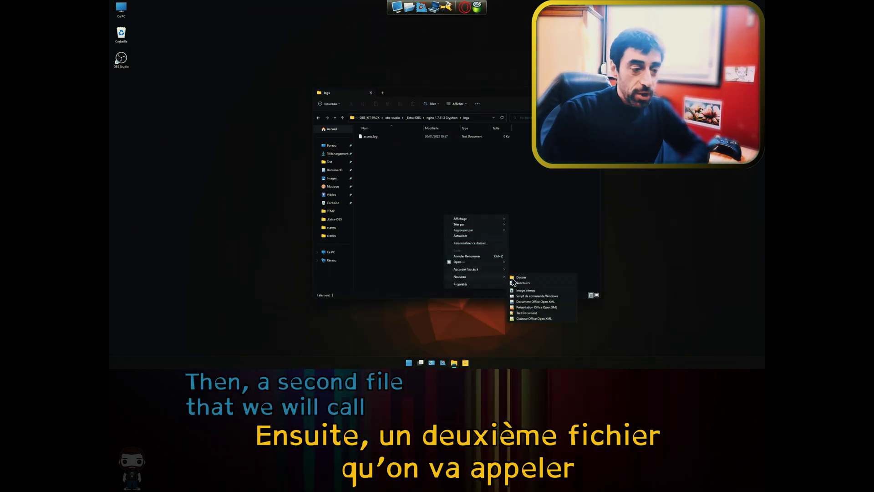
left_click(531, 313)
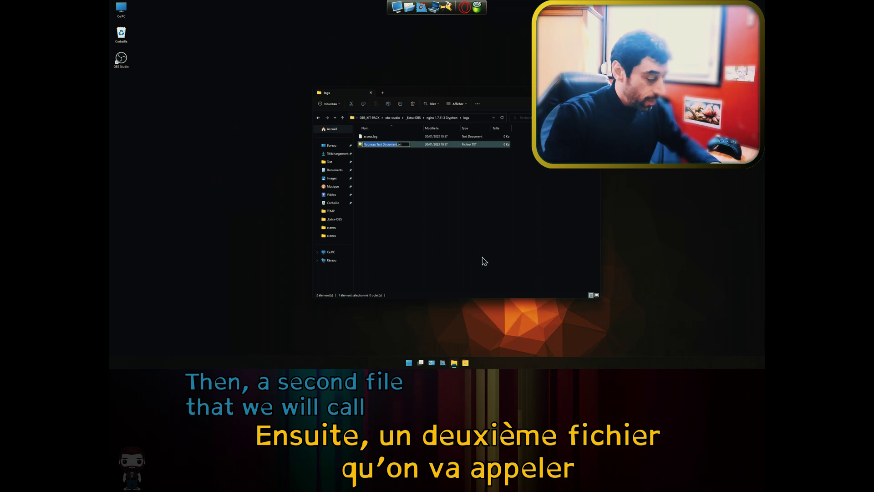
type("error.")
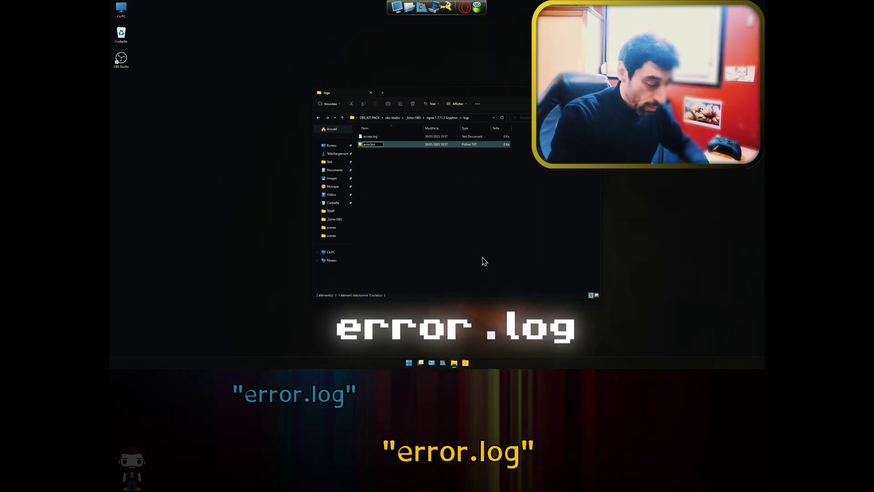
type("log")
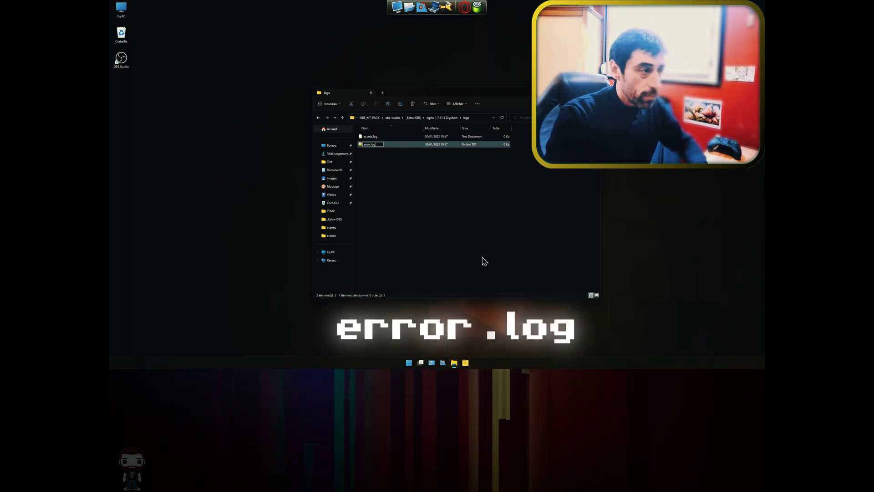
key("Return")
key("Return")
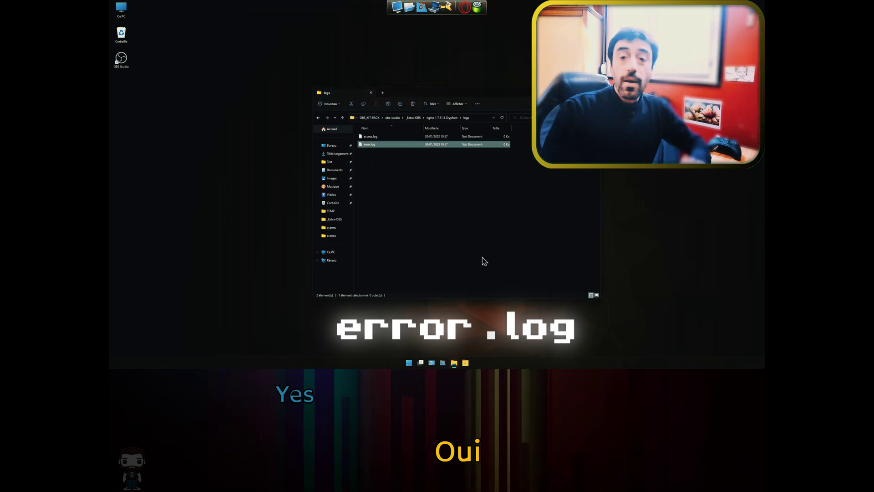
Step: Create a desktop shortcut to nginxGUI.exe from the nginx 1.7.11.3 Gryphon folder
key("BackSpace")
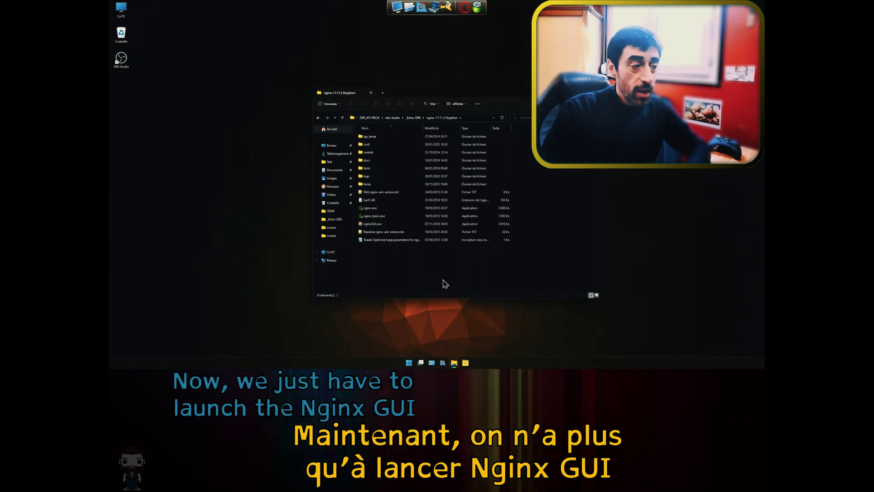
left_click(372, 224)
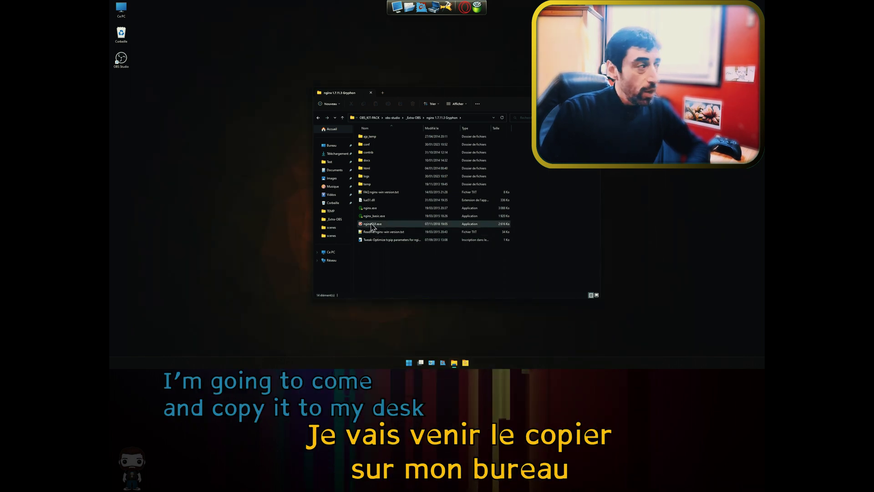
left_click_drag(143, 95, 128, 85)
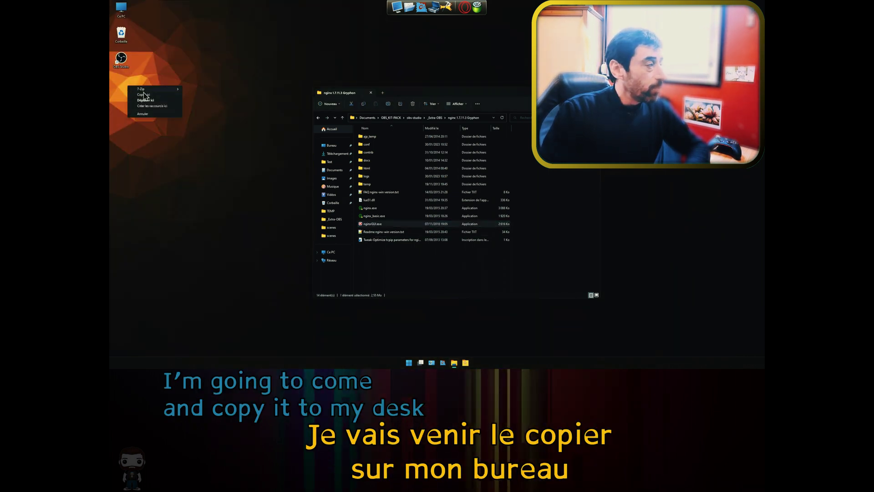
left_click(151, 107)
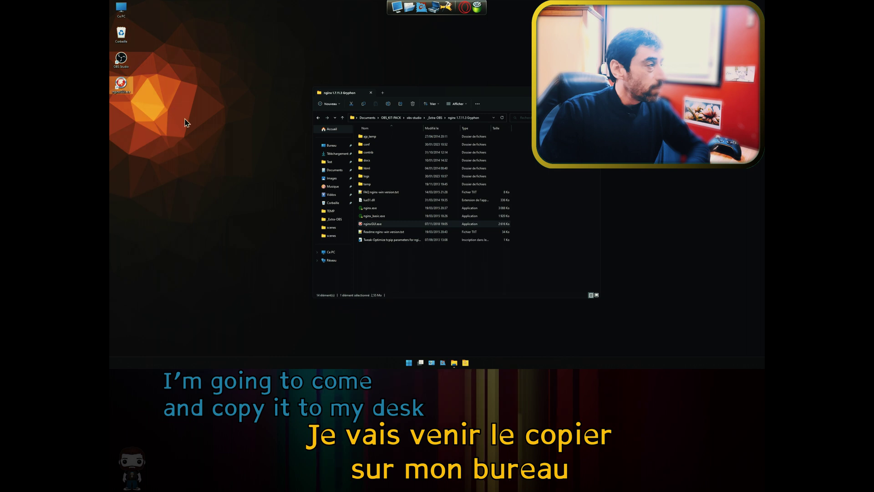
Step: Launch nginxGUI from the desktop shortcut, check its Config access, reposition the admin window and start the Nginx server
double_click(121, 83)
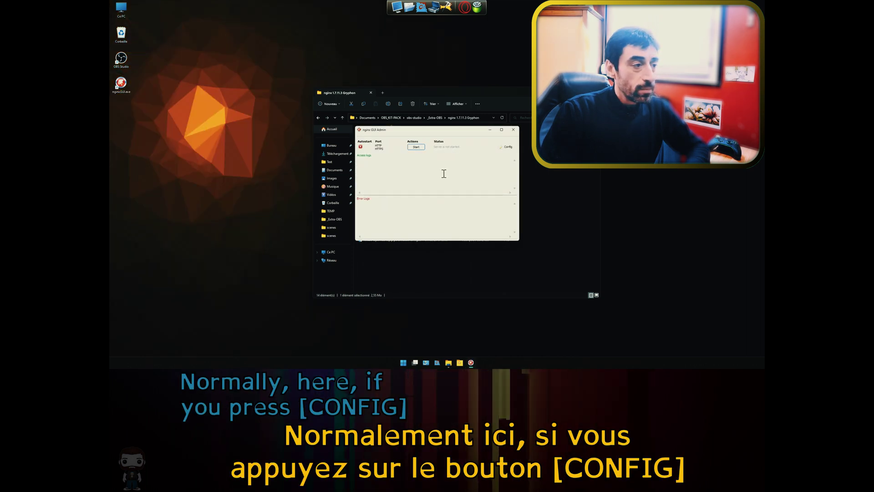
left_click(506, 147)
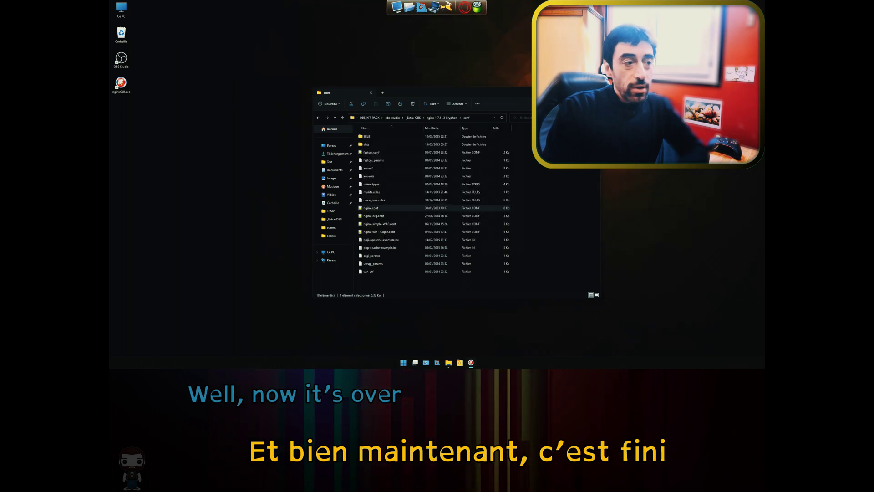
left_click_drag(459, 134, 347, 63)
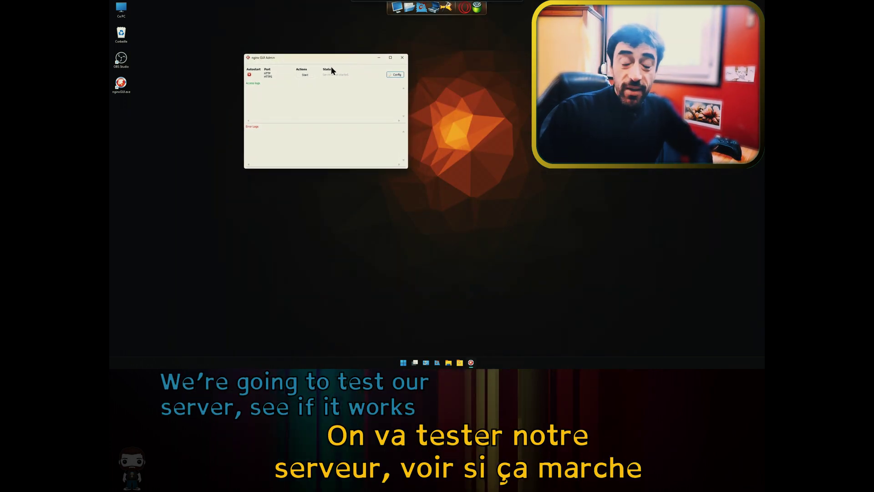
left_click(305, 75)
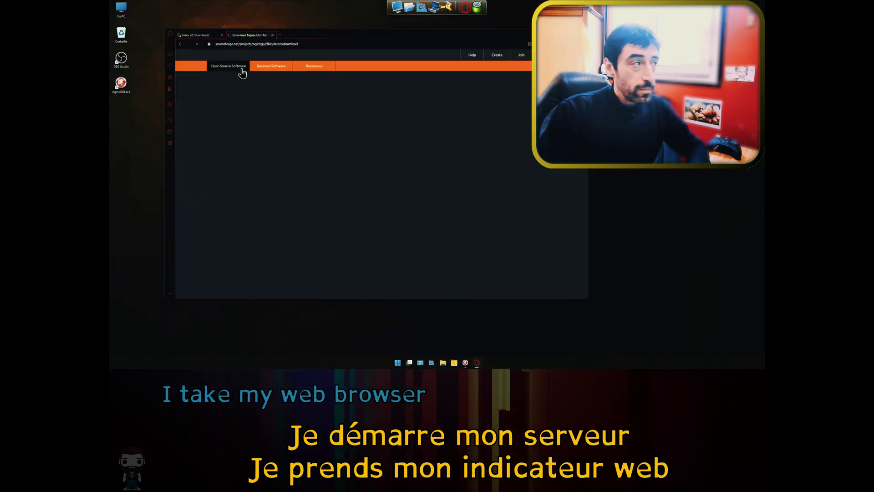
left_click(283, 38)
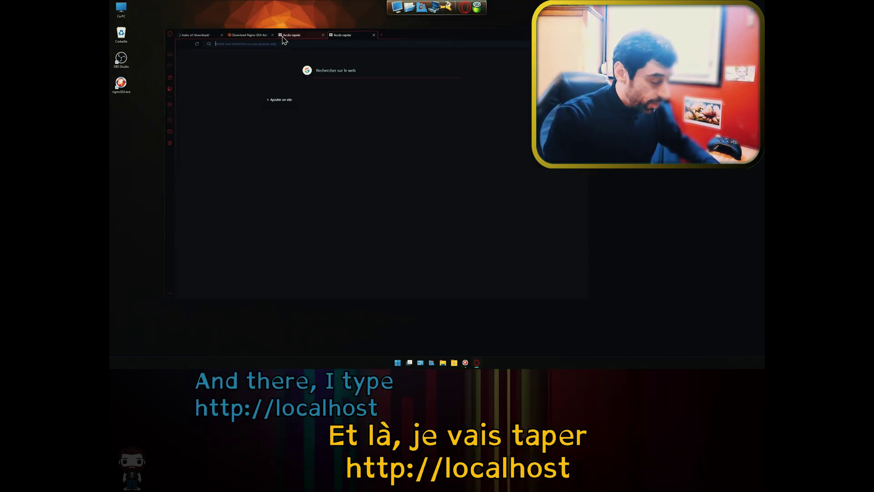
type("http://local")
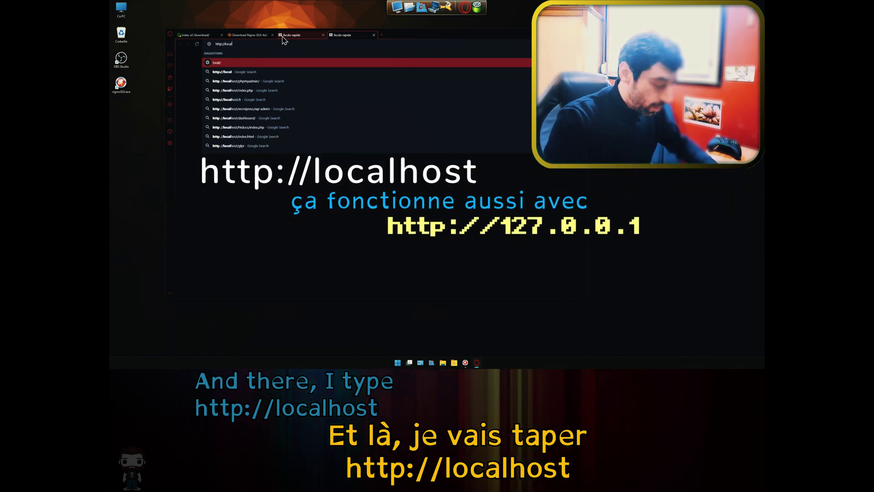
type("host")
key("Return")
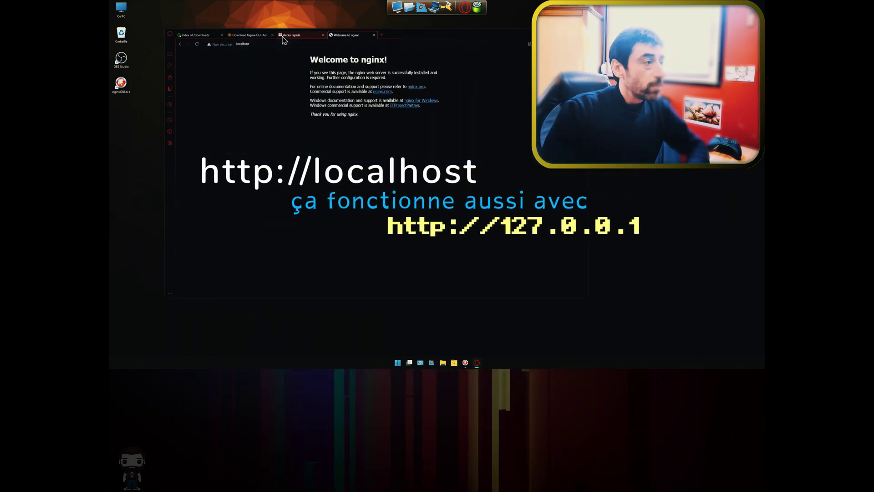
left_click_drag(309, 60, 390, 61)
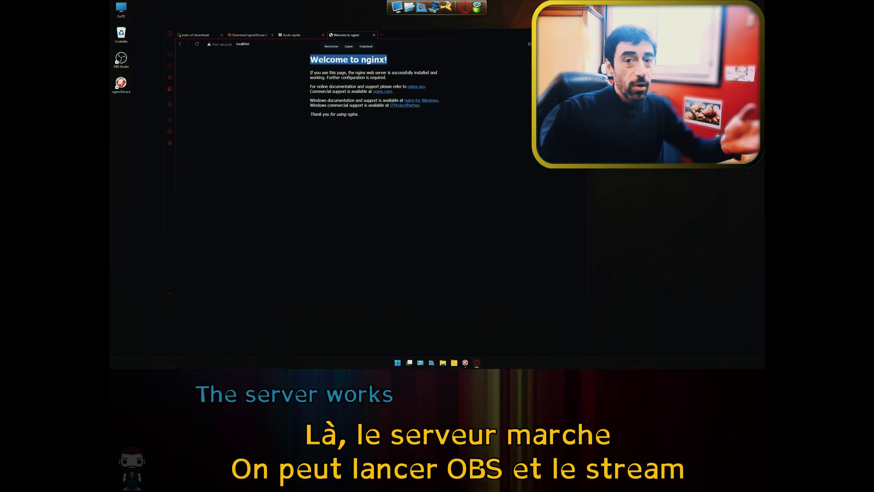
key("alt+F4")
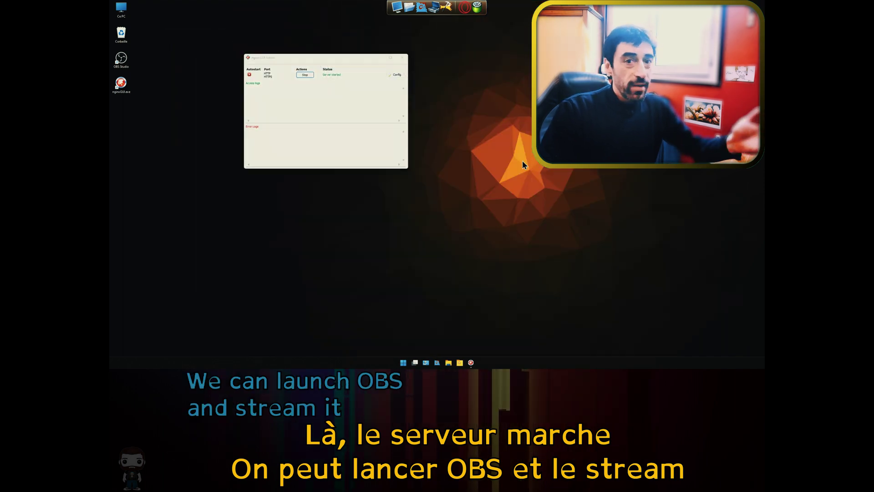
Step: Switch to OBS Studio and duplicate the MON PROFIL DE STREAM profile under the name MON-PROFIL-RTMP
double_click(121, 58)
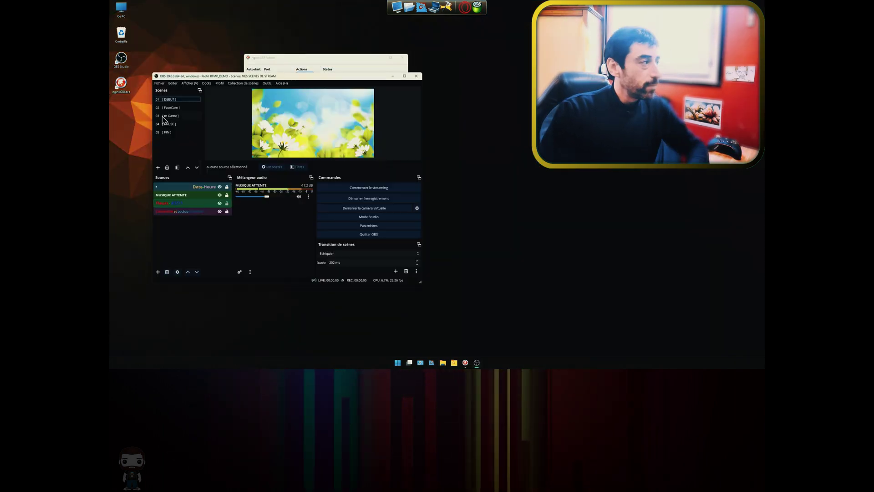
left_click(252, 84)
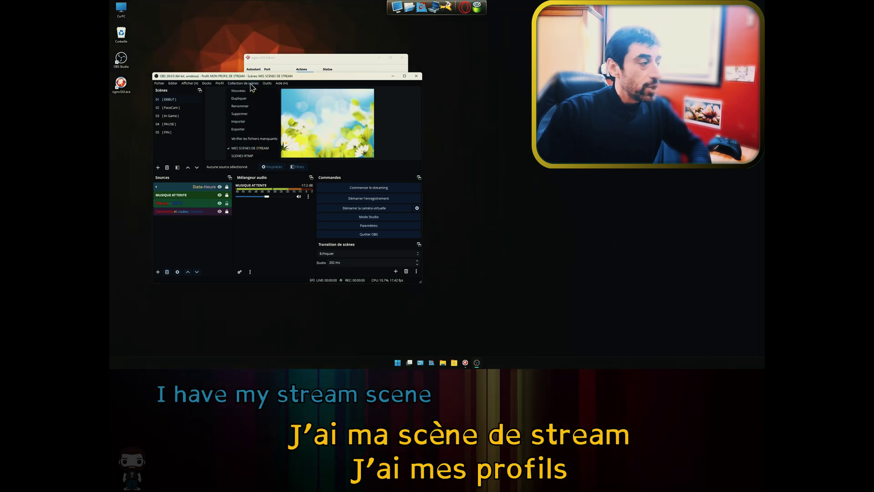
left_click(219, 83)
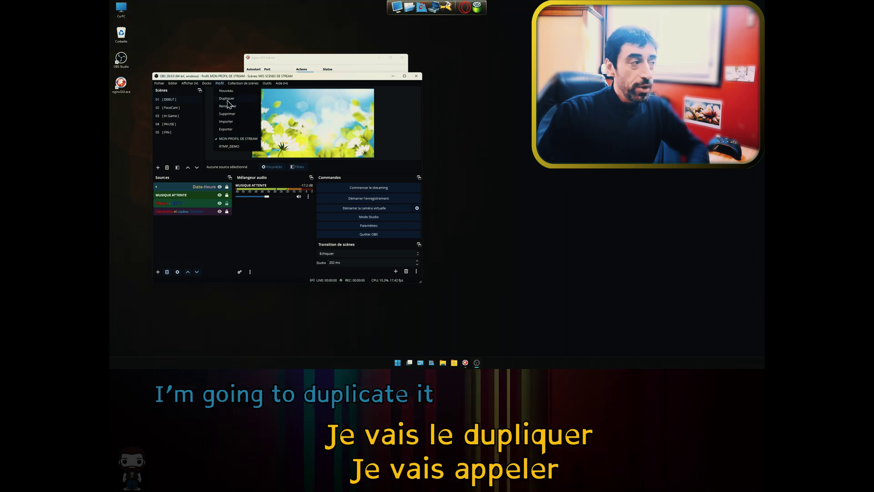
left_click(227, 98)
type("MON-PROFIL")
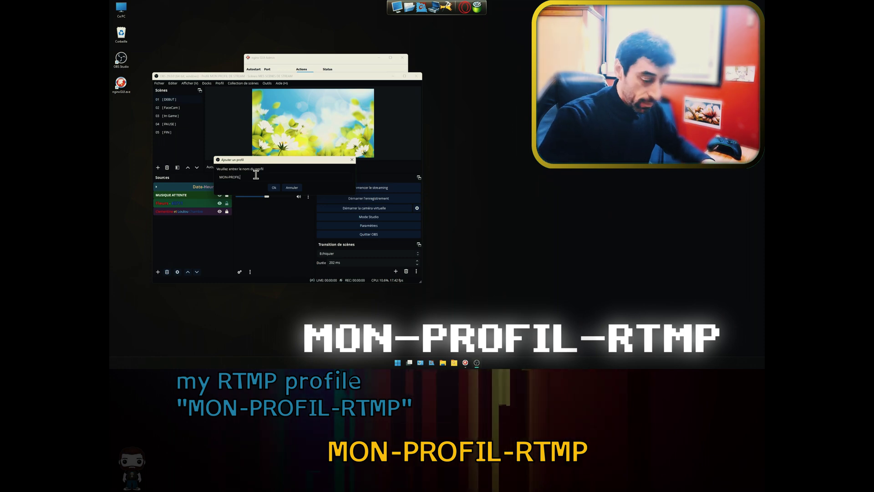
type("-RTMP")
key("Return")
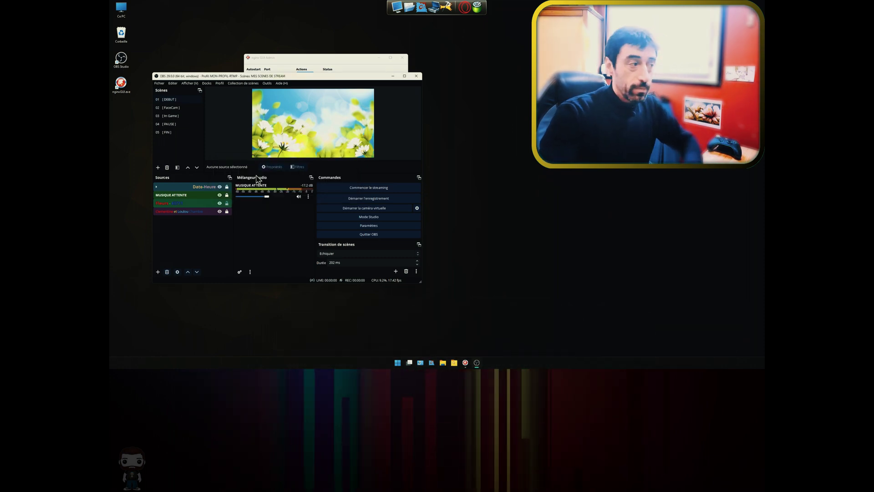
Step: Set the profile's streaming service to Personnalisé with the server address rtmp://localhost:1935/COMMEJEVEUX
left_click(371, 227)
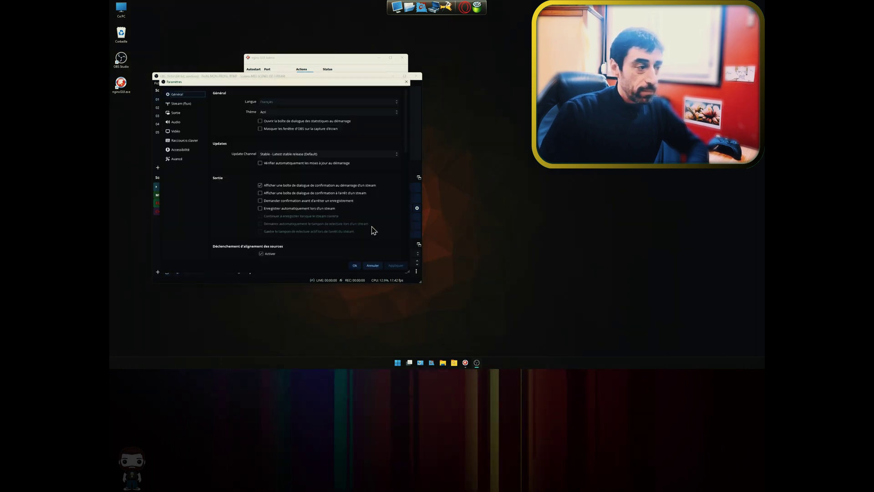
left_click(186, 105)
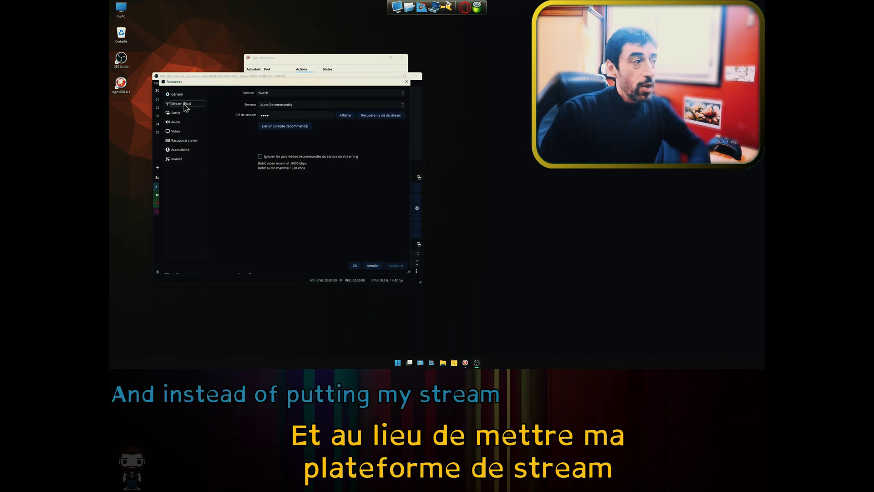
left_click(288, 93)
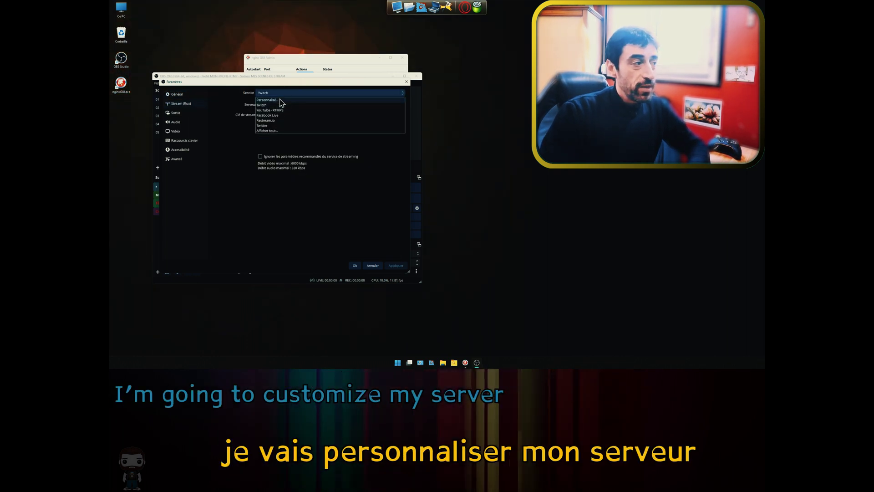
left_click(280, 100)
left_click(293, 105)
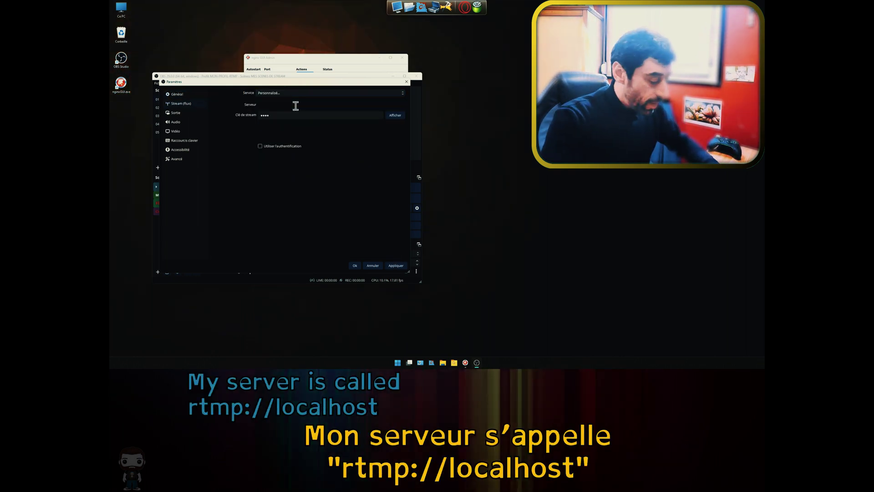
type("rtmp://localho")
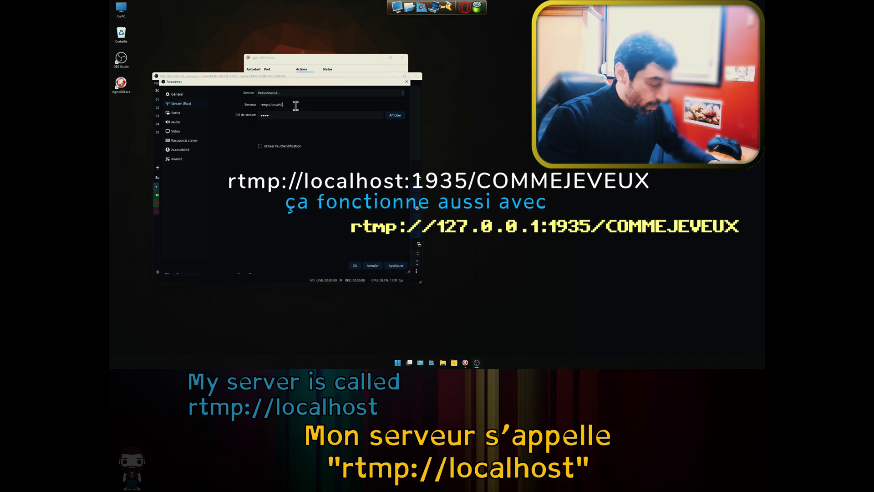
type("st:")
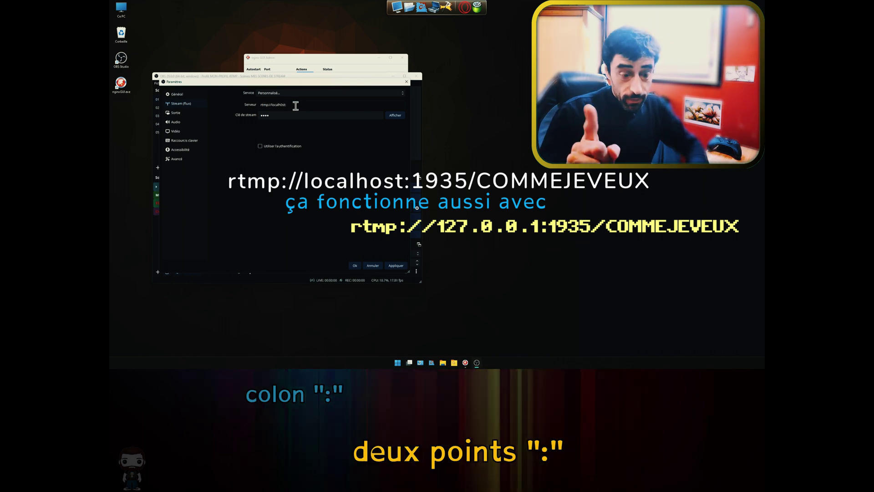
type("1935/COMME")
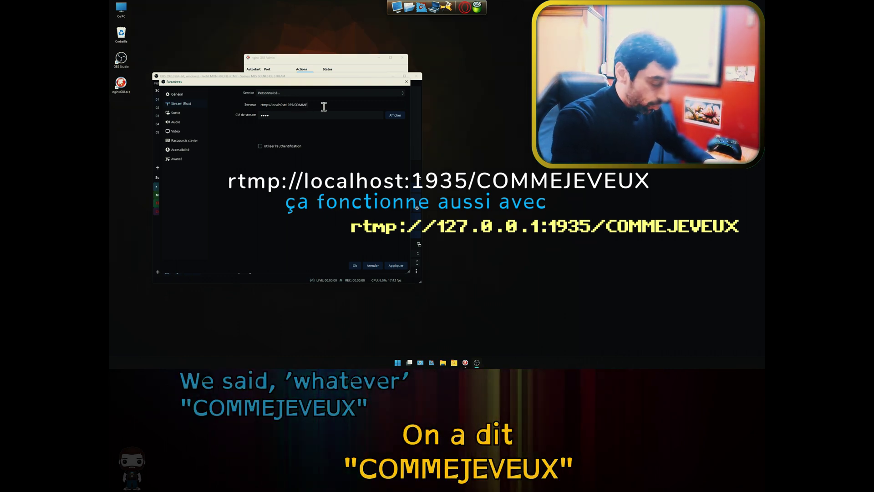
type("X")
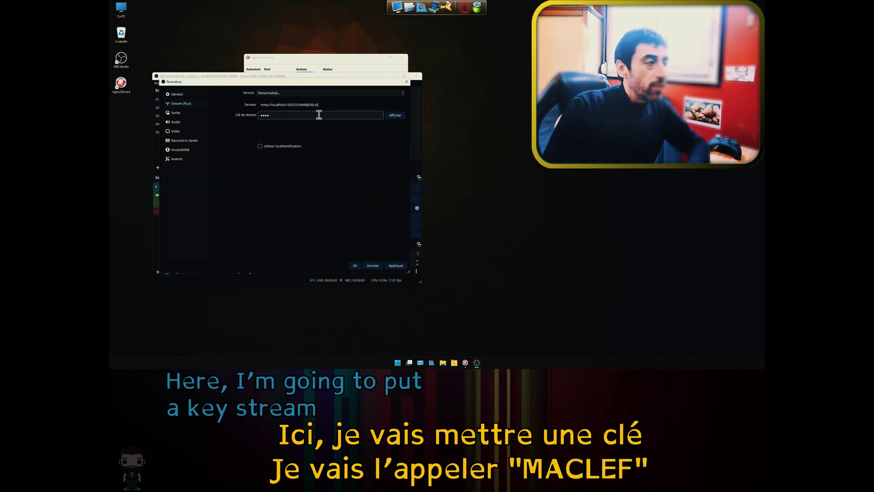
Step: Replace the existing stream key with a new one, reveal it for checking and save the settings
left_click(275, 115)
key("ctrl+a")
type("M")
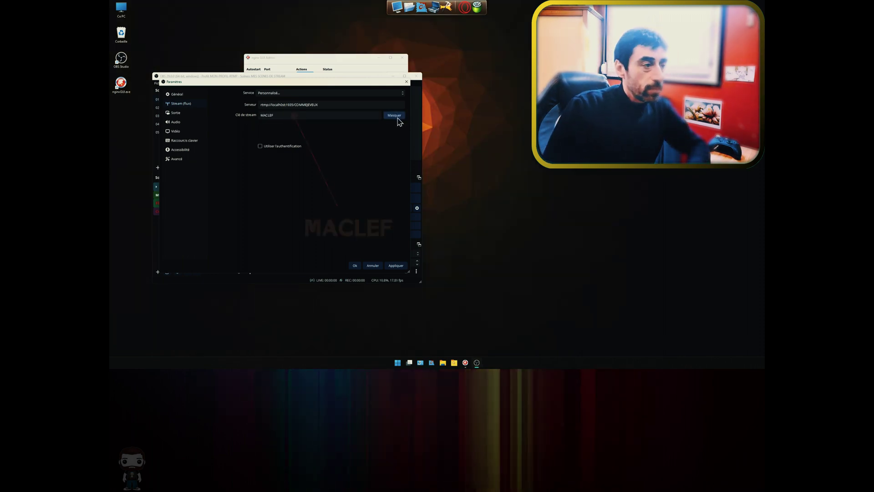
left_click(355, 266)
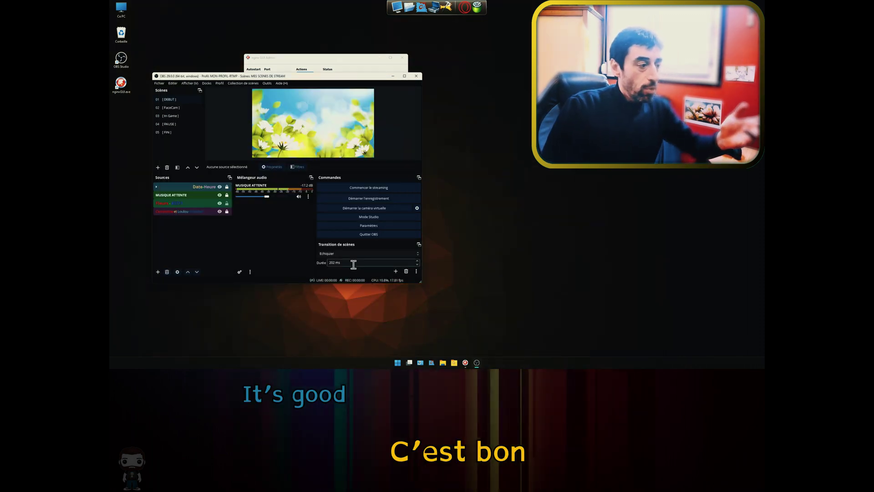
Step: Start a test stream to the local RTMP server, confirming the start, and stop it again
left_click(359, 189)
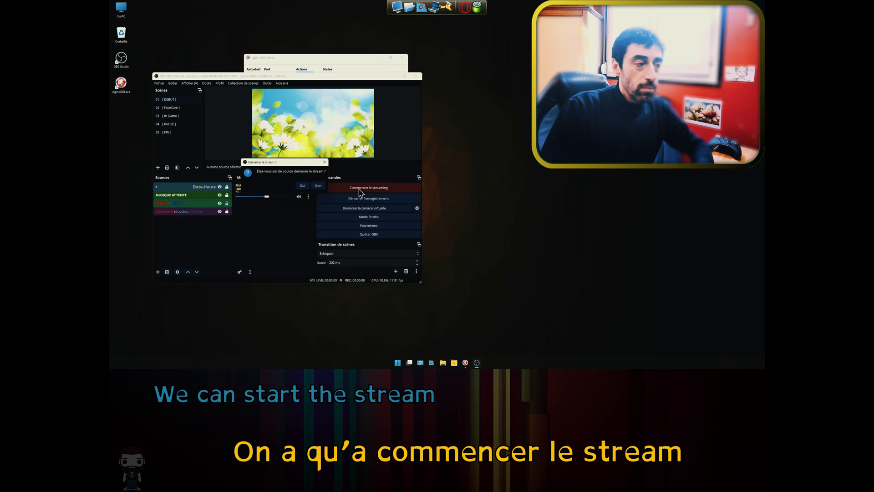
left_click(301, 186)
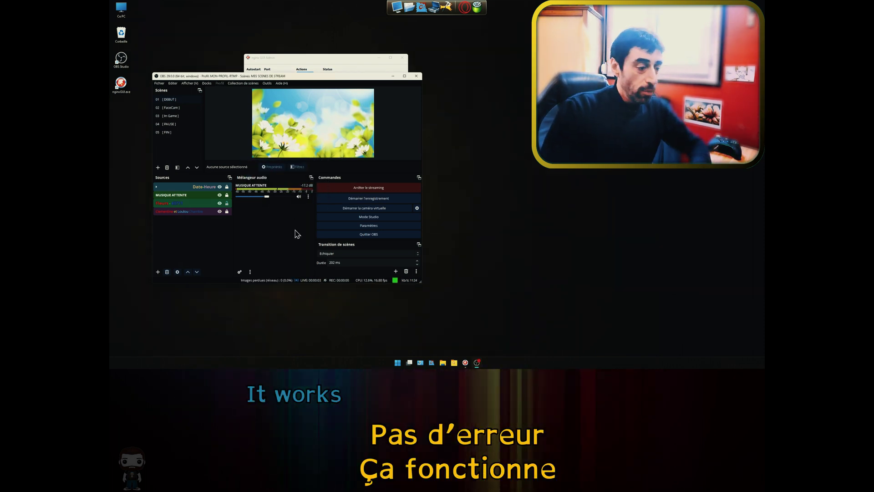
left_click(369, 187)
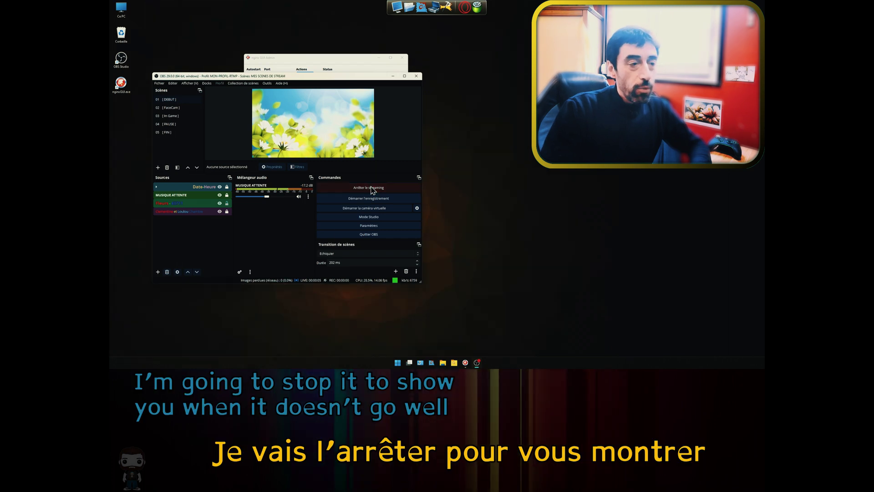
Step: Change the server address to end in COMMEJEVEU without the X, save it and try to start streaming
left_click(369, 226)
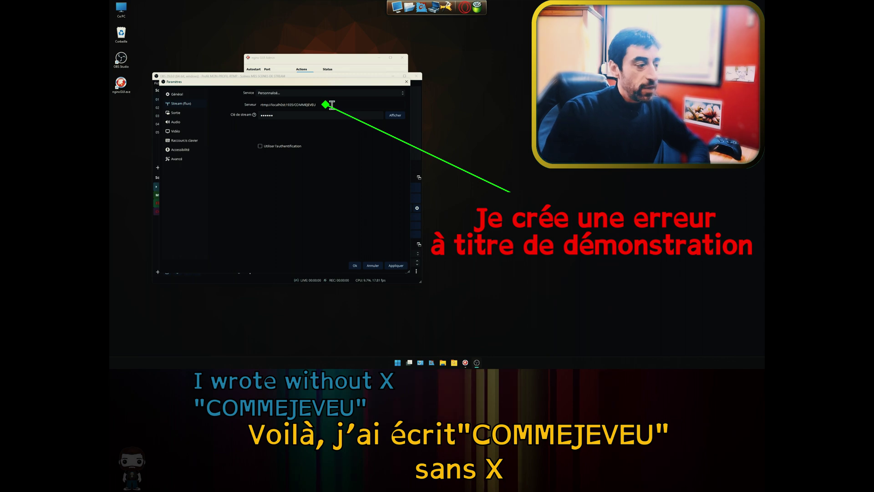
left_click(355, 265)
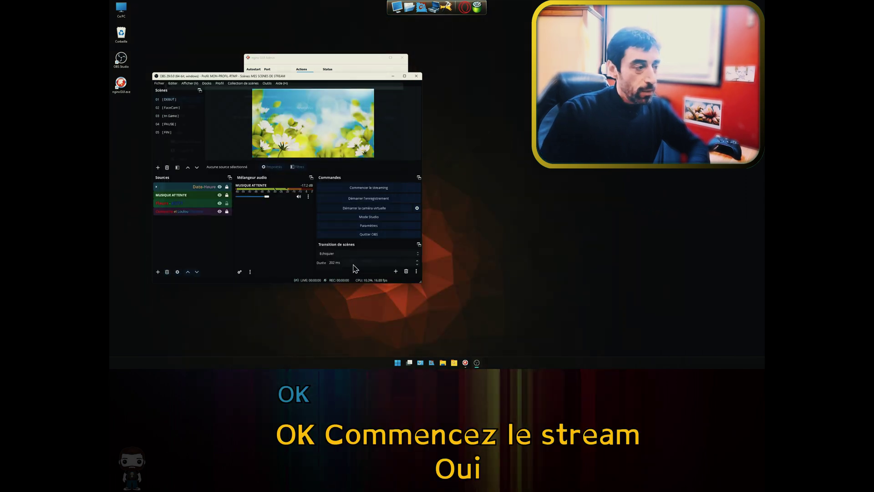
left_click(362, 186)
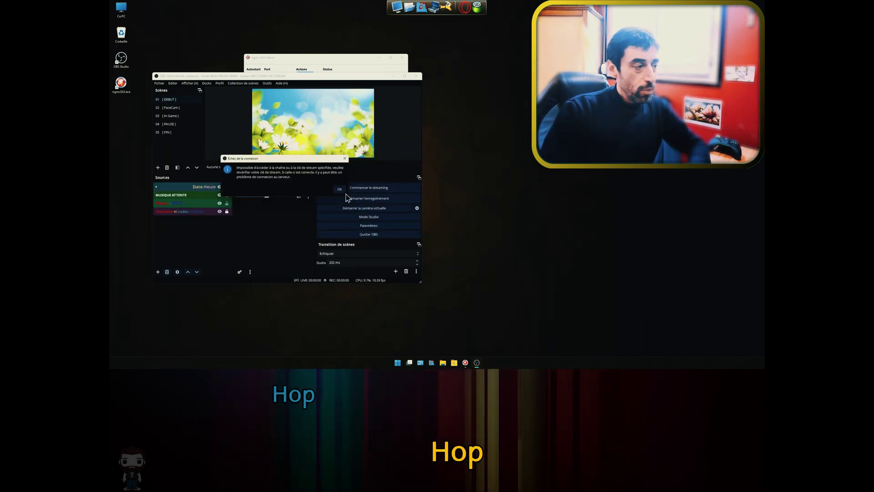
key("Return")
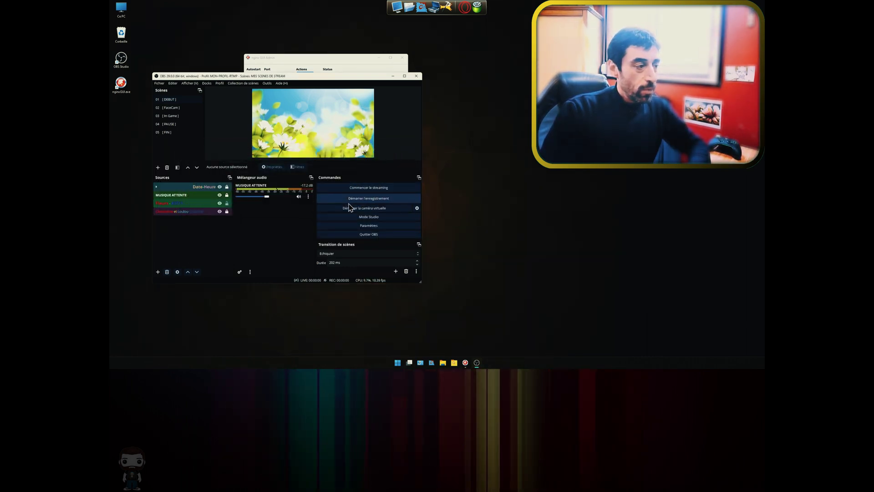
Step: Correct the server address to rtmp://localhost:1935/COMMEJEVEUX, save the settings and start streaming with confirmation
left_click(366, 226)
left_click(181, 104)
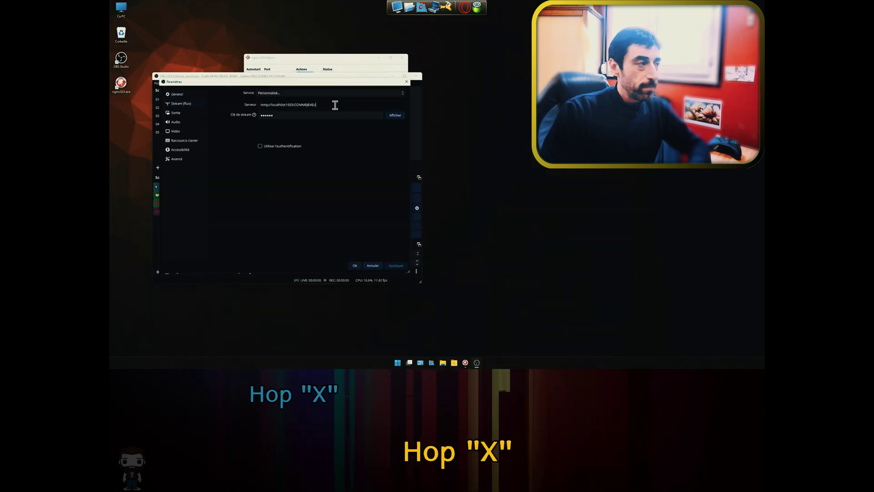
left_click(354, 265)
left_click(370, 188)
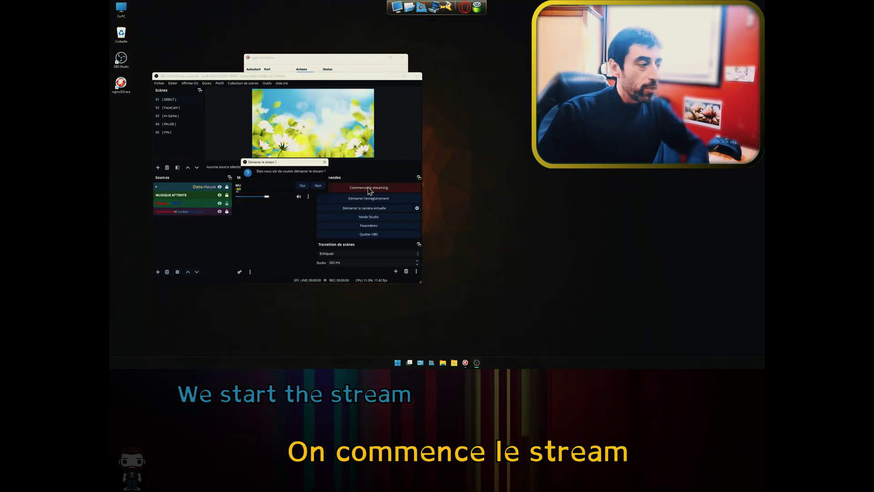
left_click(303, 187)
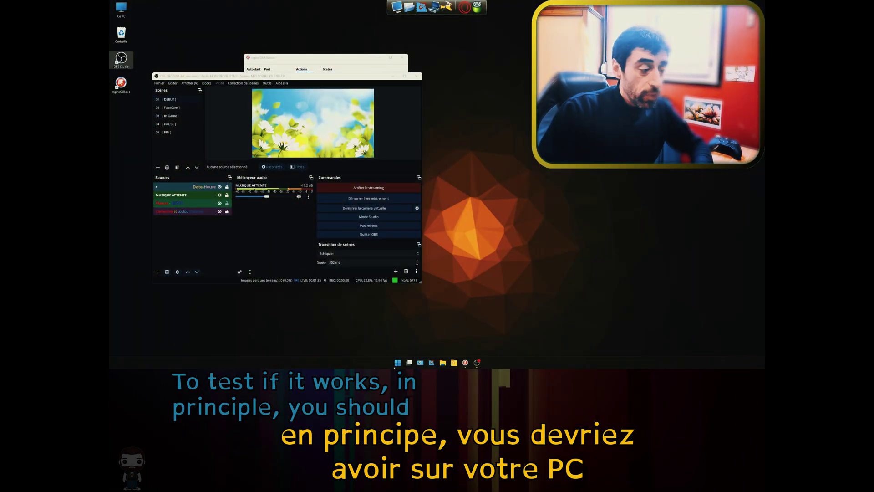
Step: Switch to VLC and open its dialog for playing a network stream
left_click(397, 363)
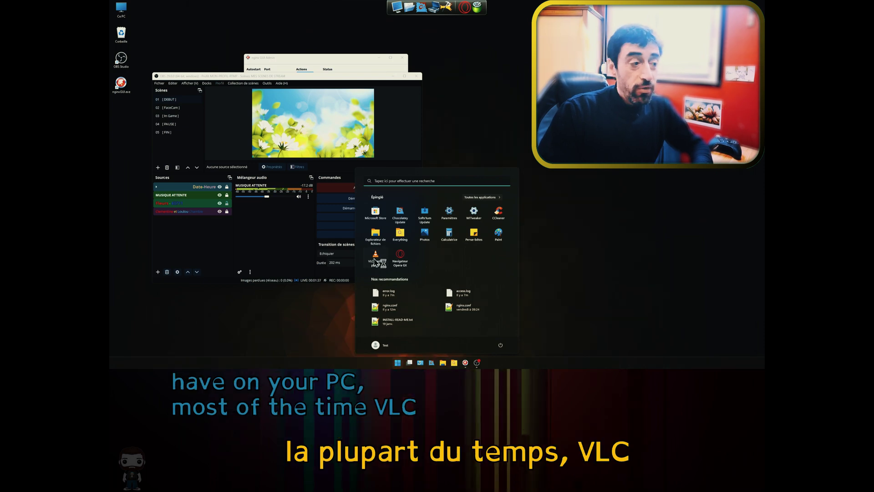
left_click(376, 354)
left_click(365, 127)
left_click(384, 156)
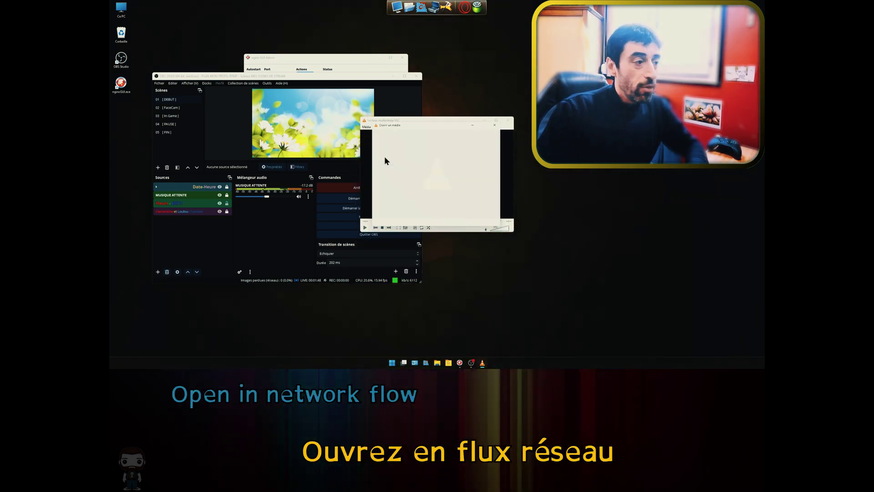
Step: Play rtmp://localhost/COMMEJEVEUX/ followed by the stream key in VLC, then switch OBS to the DEBUT scene to test the scene change
type("rtm")
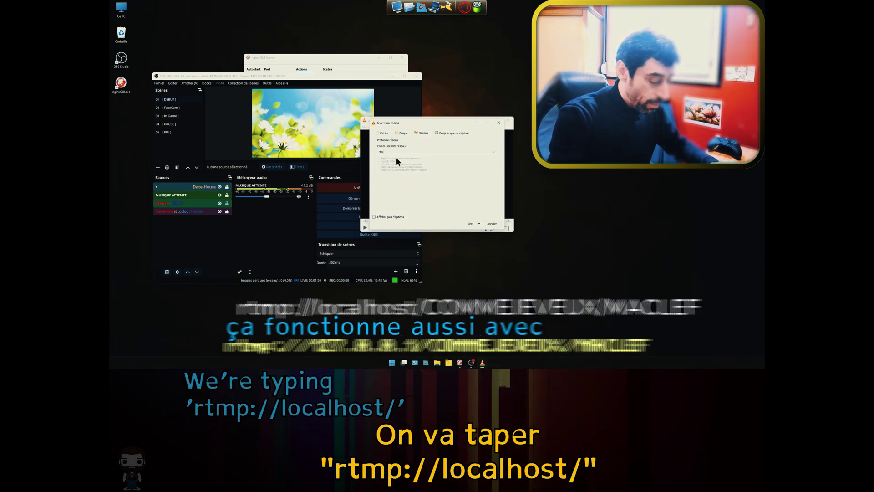
type("p://local")
type("ost/")
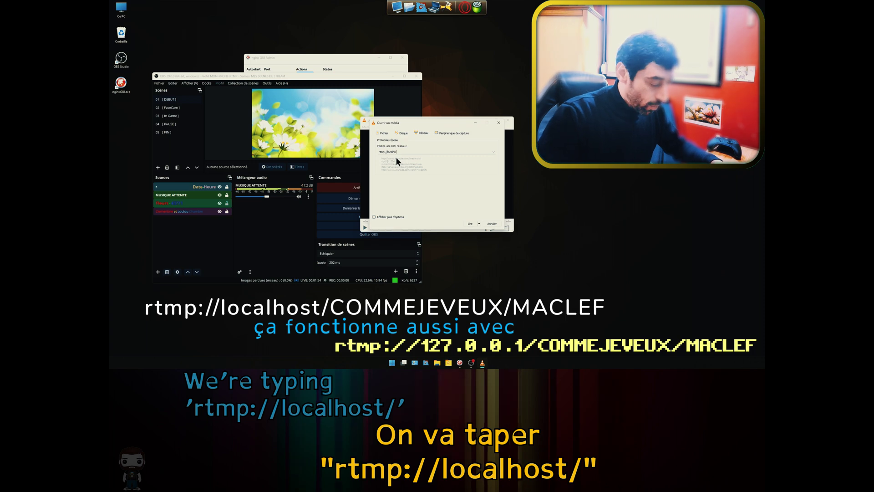
type("COMM")
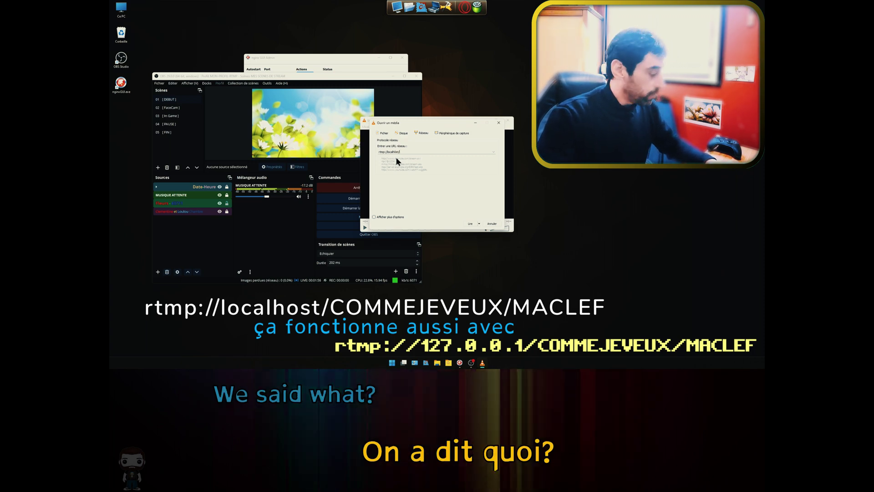
type("E")
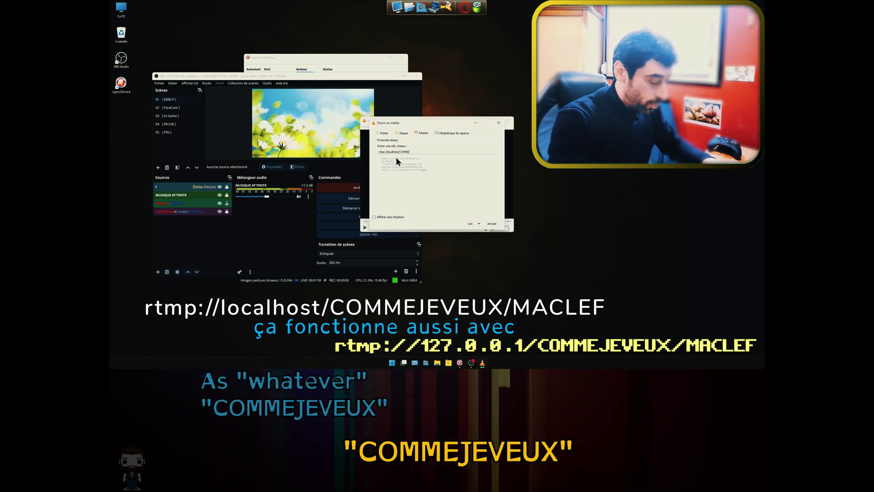
type("JEVEUX")
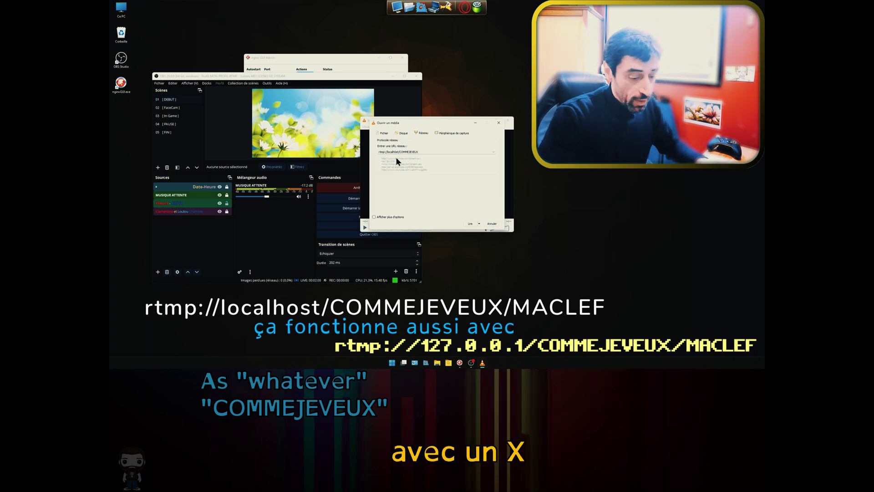
type("/MACLEF")
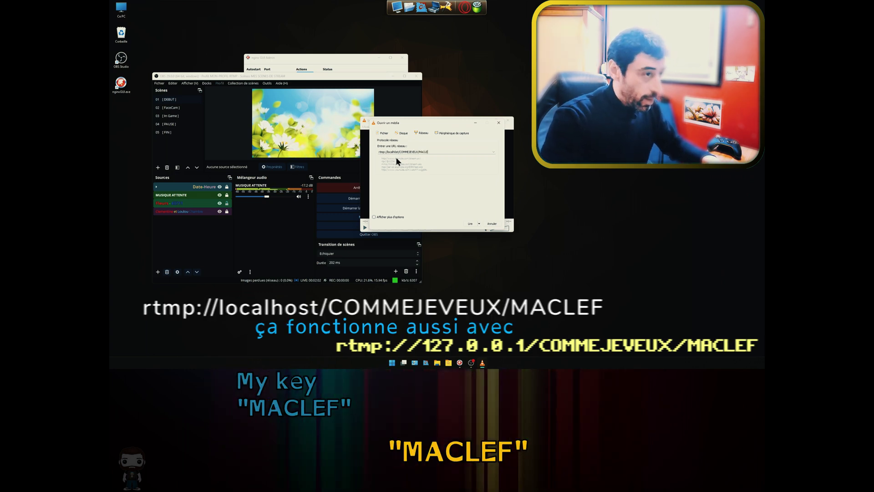
left_click(470, 224)
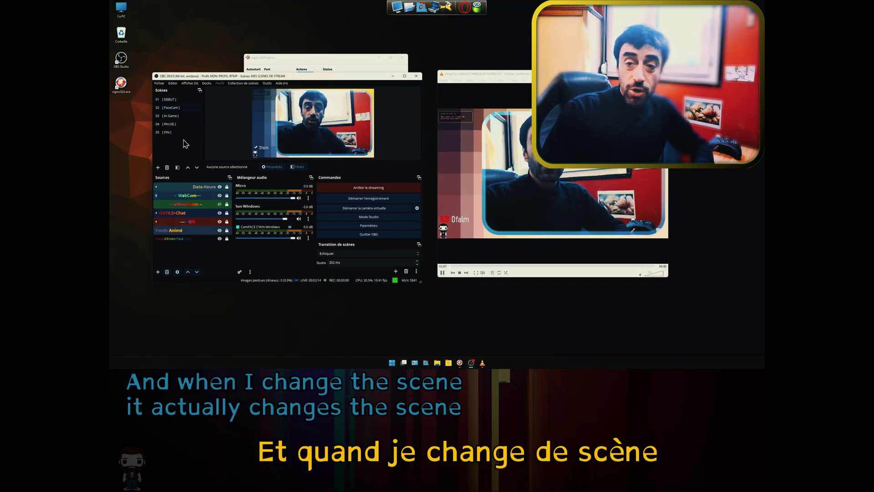
left_click(173, 99)
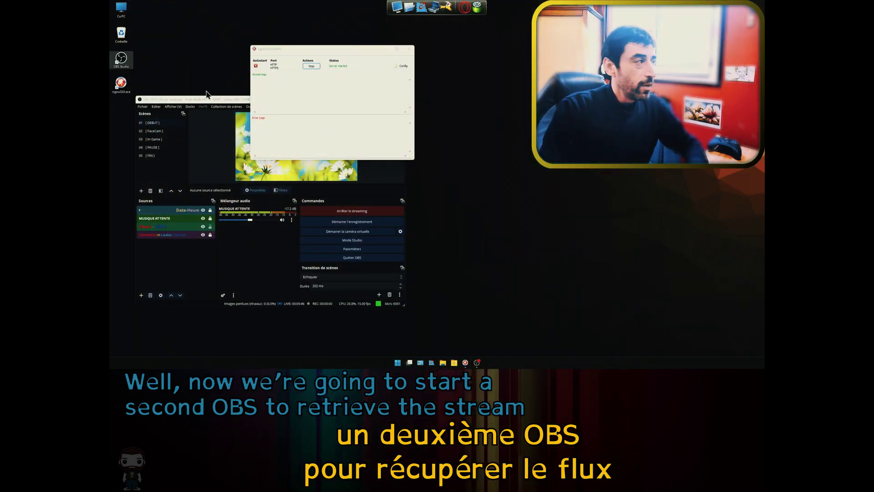
Step: Launch a second OBS instance, place its window beside the first and switch it to the profile MON PROFIL DE STREAM
left_click(468, 202)
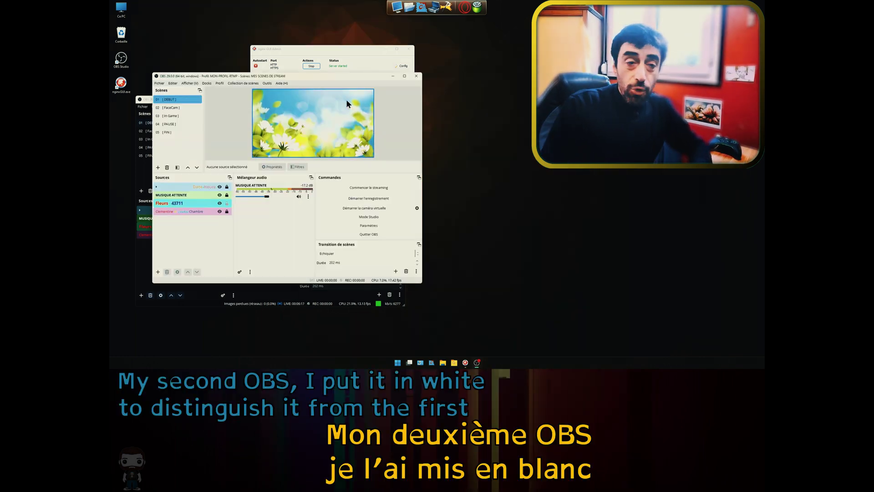
left_click_drag(297, 75, 300, 76)
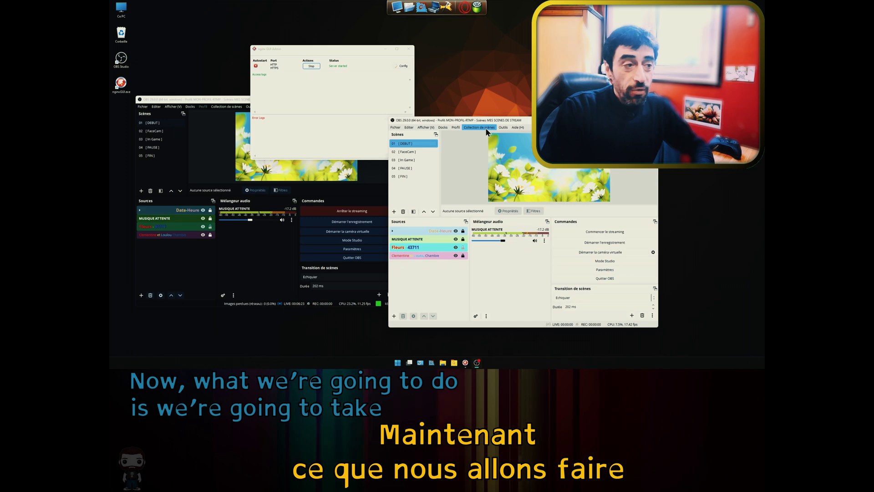
left_click(458, 129)
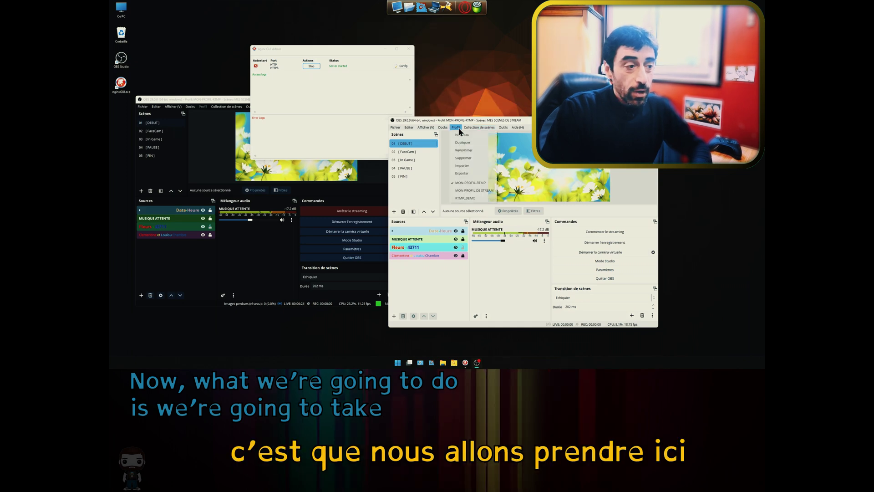
left_click(469, 191)
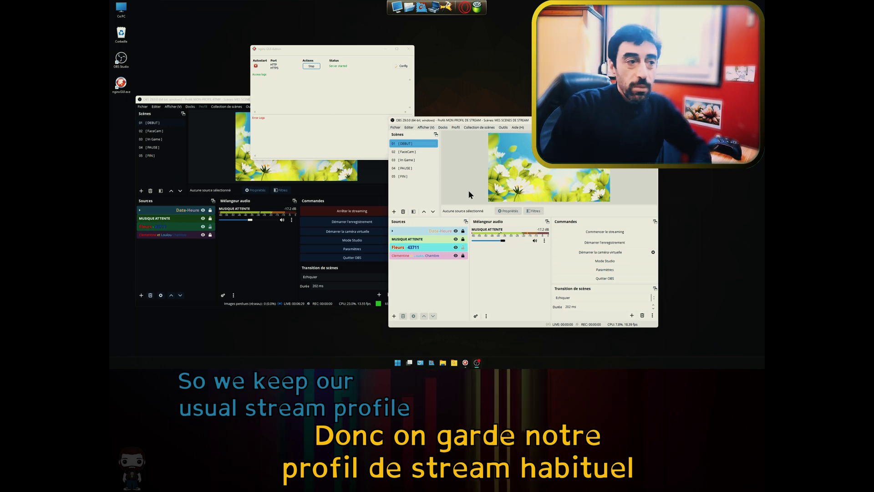
Step: Create a new scene collection named ME SCENE D ATTENTE in the second OBS
left_click(478, 127)
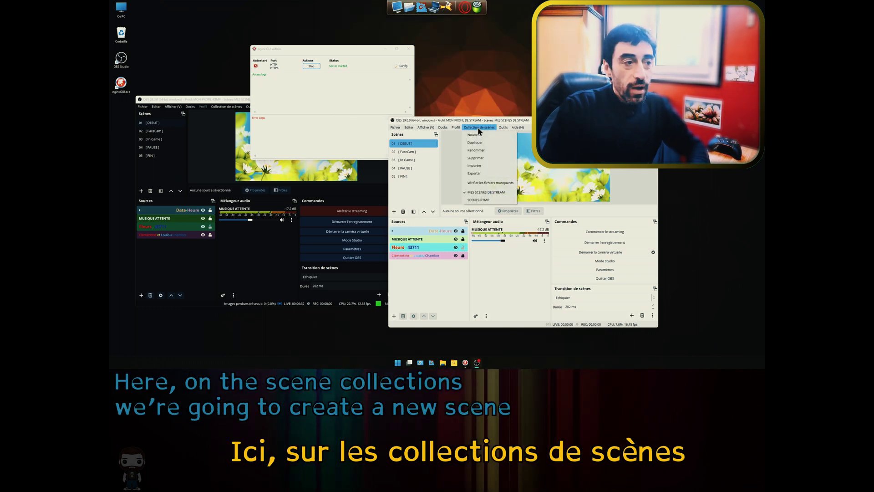
left_click(475, 135)
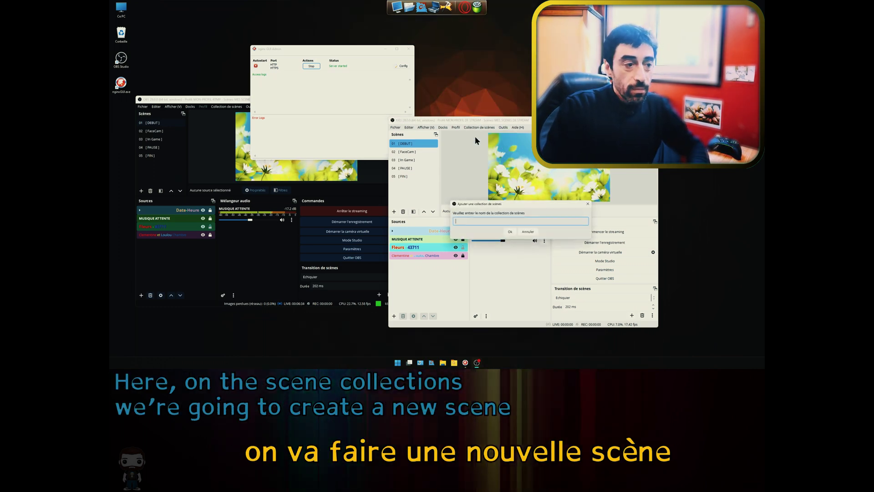
type("ME SCENE D ATTENTE")
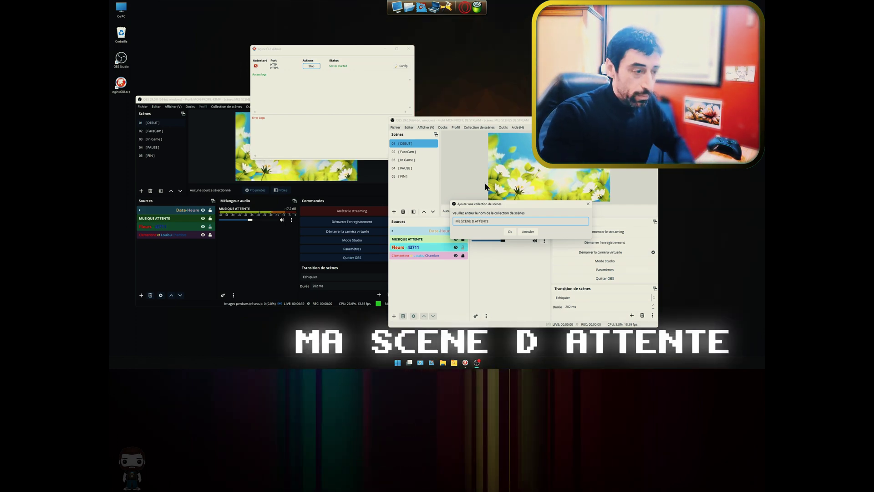
key("Return")
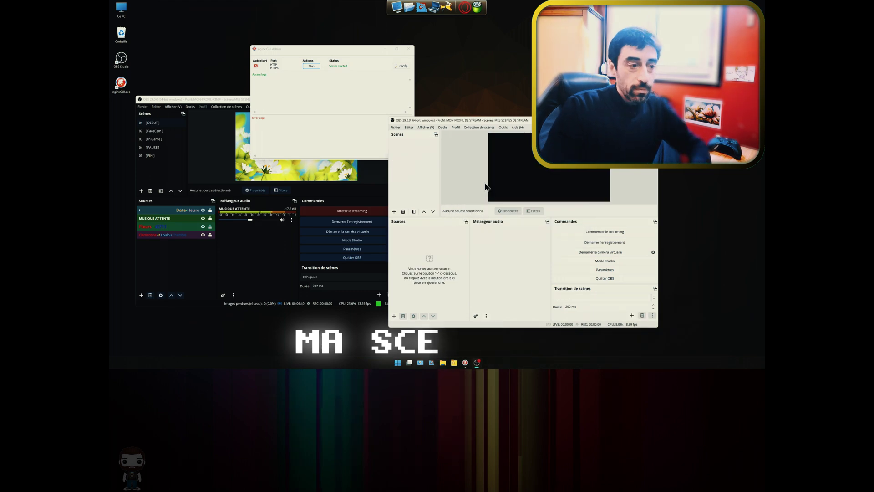
Step: Rename the new collection's default scene to SCENE RTMP
right_click(403, 143)
left_click(415, 181)
type("SCENE")
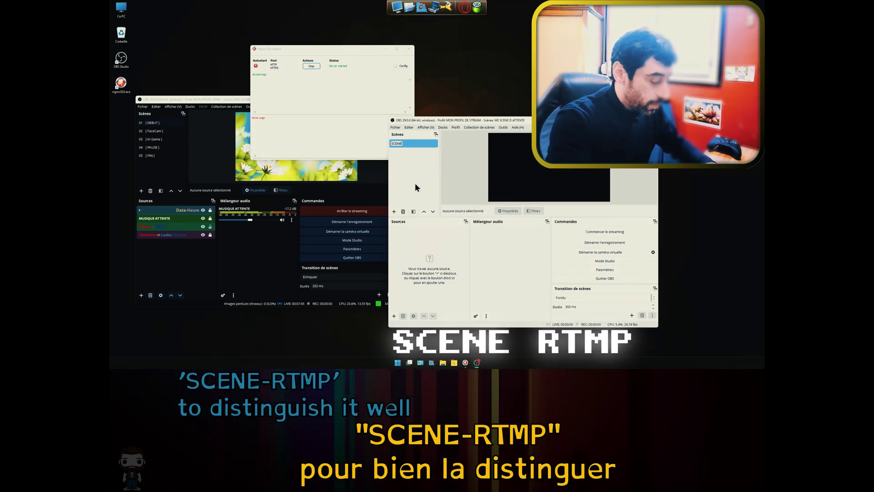
type(" RTMP")
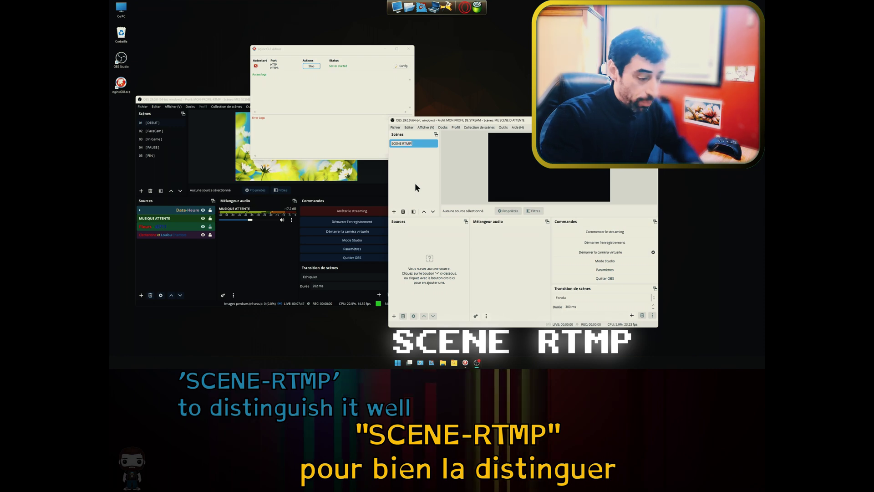
key("Return")
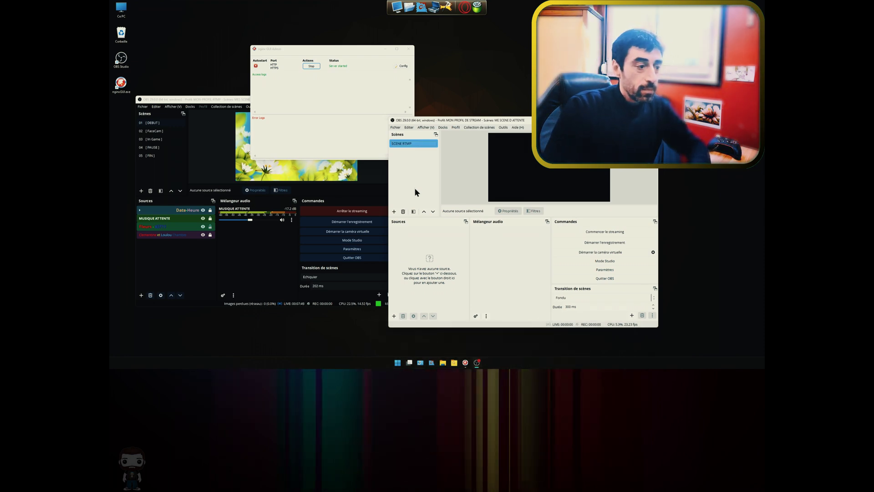
Step: Add a media source named SOURCE RTMP to the SCENE RTMP scene
left_click(394, 316)
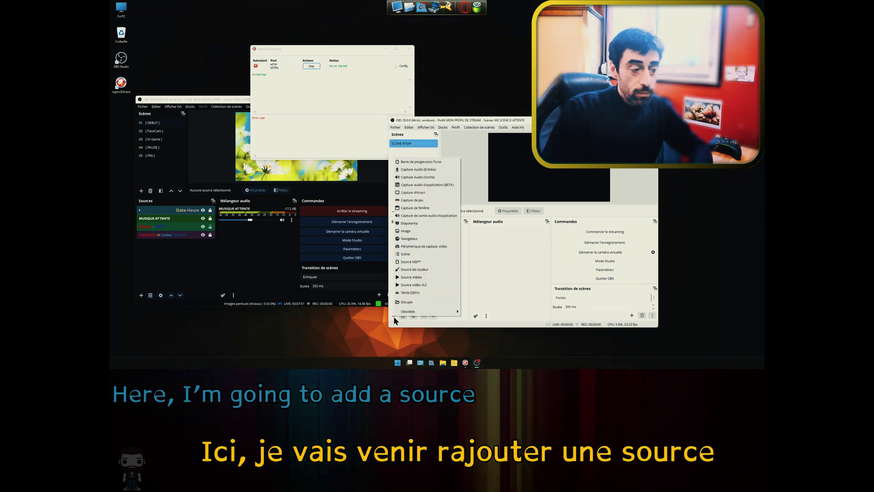
left_click(416, 277)
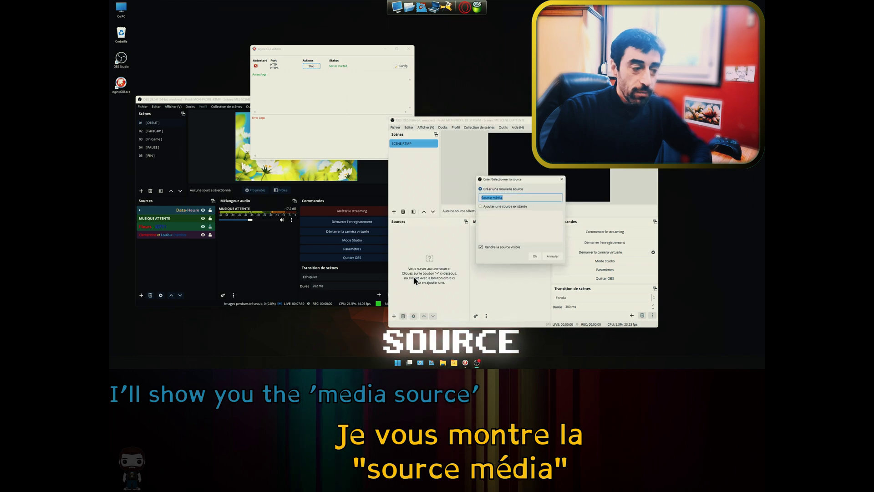
type("S")
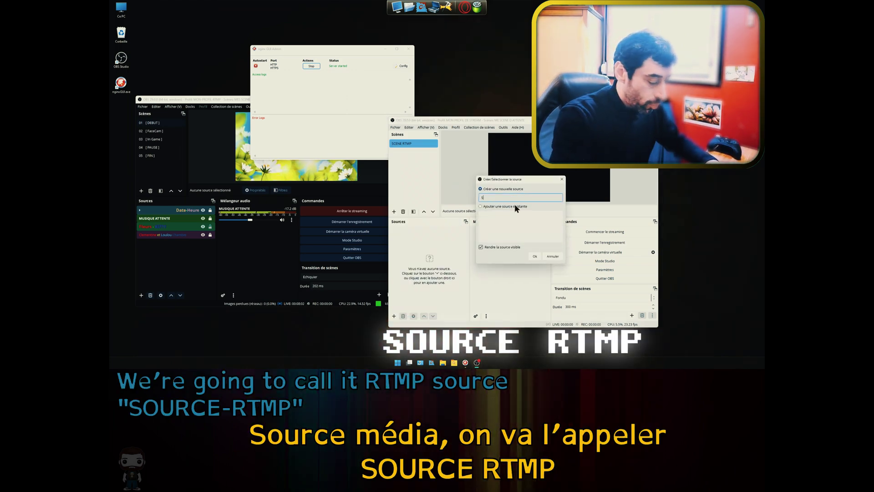
type("OURCE RTMP")
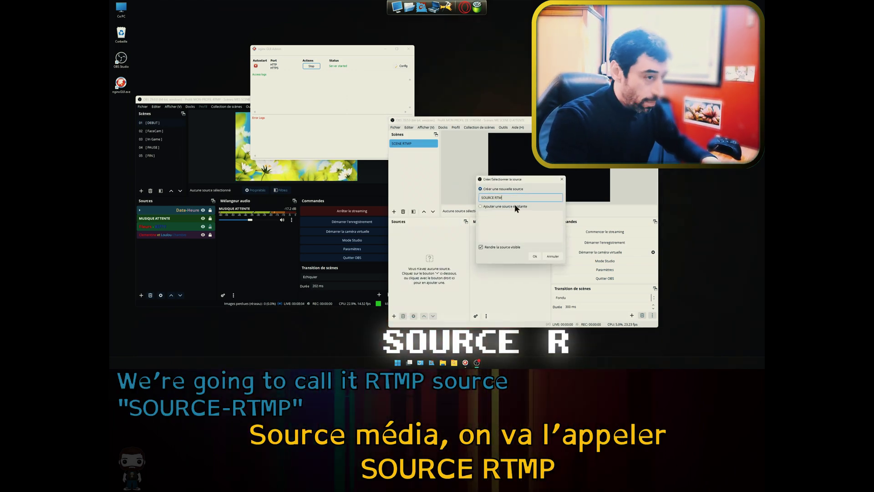
key("Return")
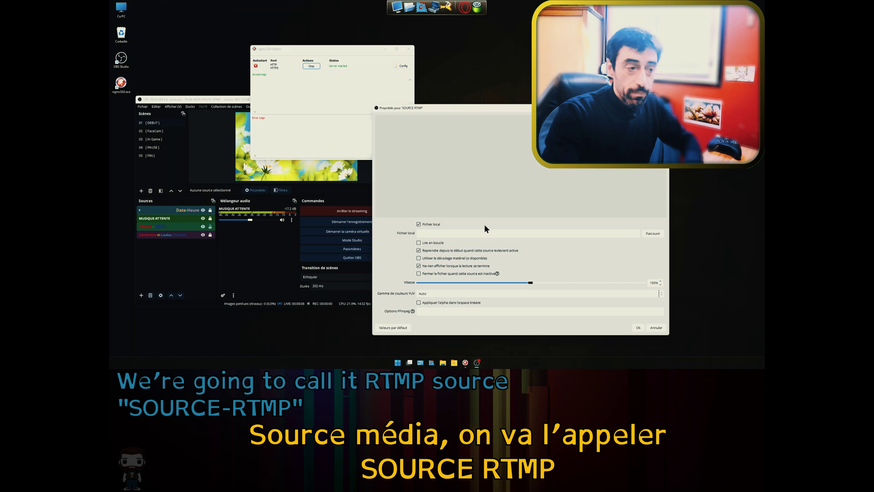
Step: Turn off the local file option for the media source and set its input to rtmp://localhost/COMMEJEVEUX/ followed by the stream key
left_click(418, 224)
left_click(438, 251)
type("rt")
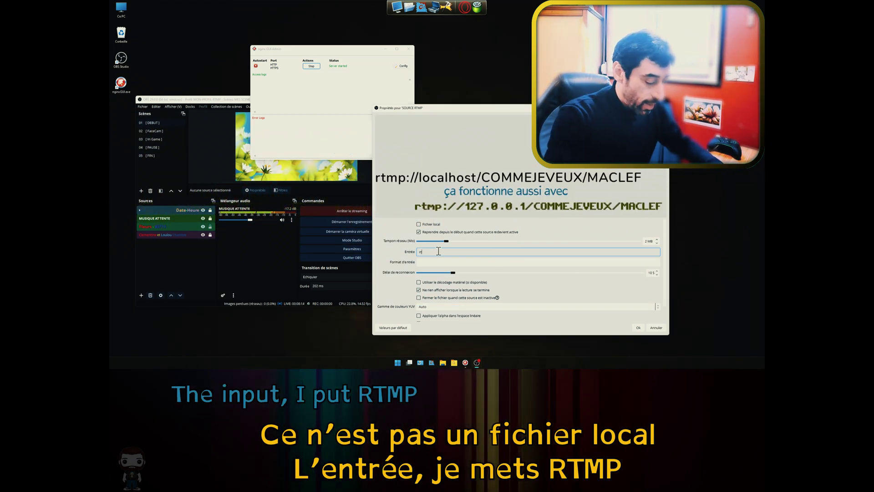
type("mp://")
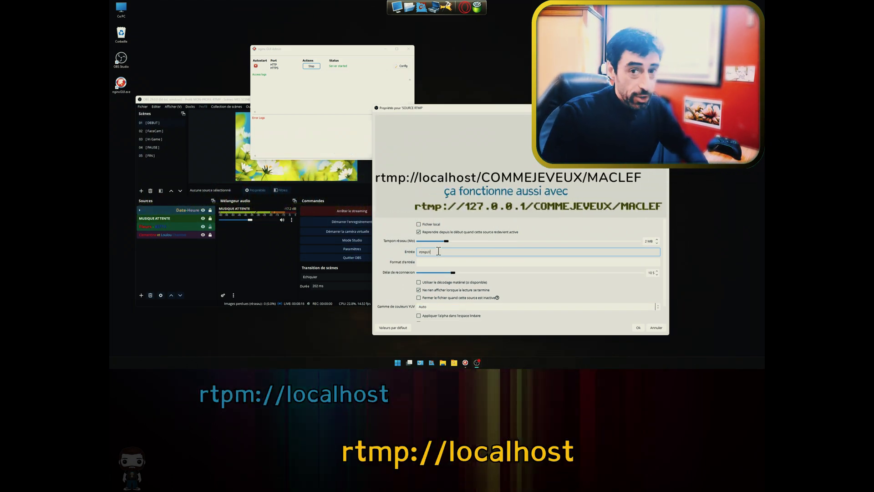
type("l")
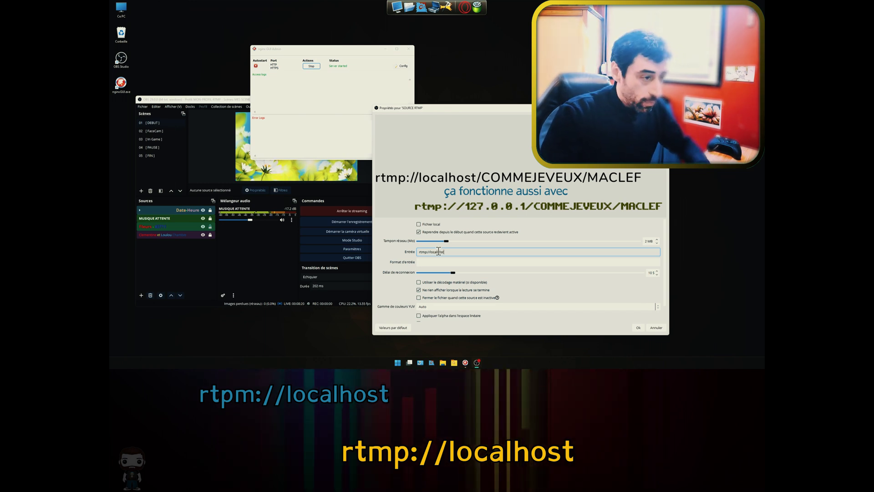
type("ocalhost/")
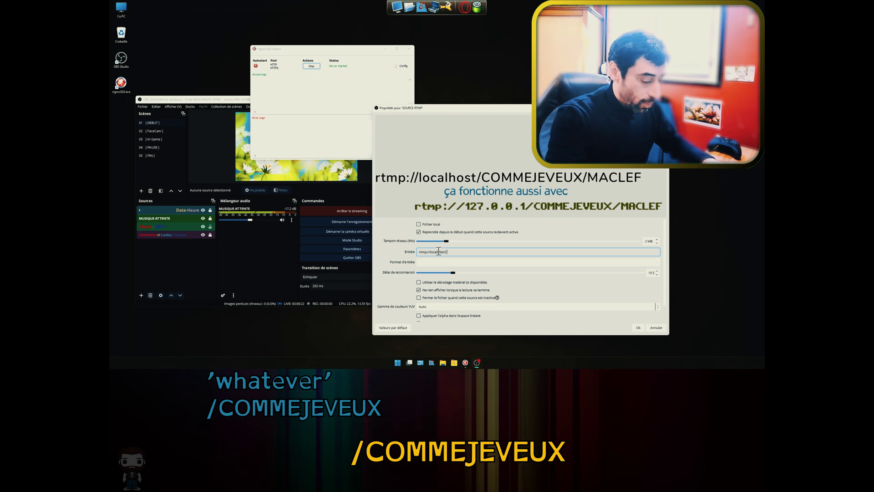
type("COMMEJEVEU")
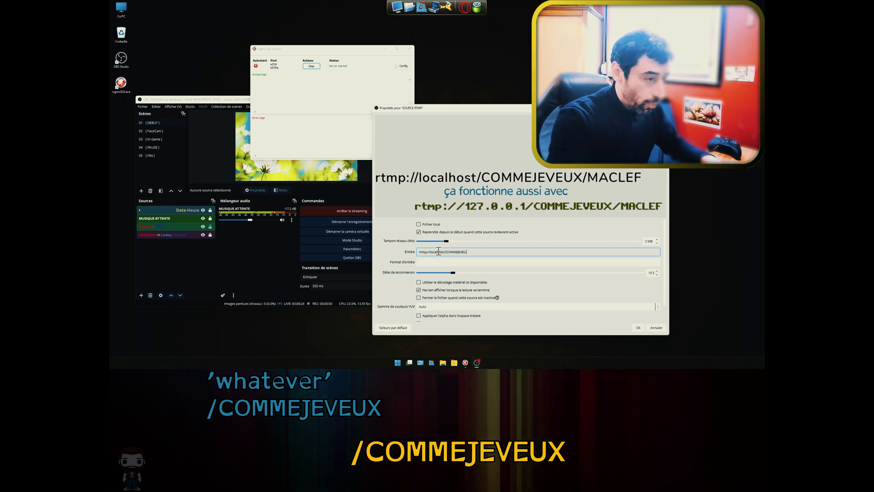
type("X/MACLEF")
Step: Set the media source's input format to rtmp and enable hardware decoding when available
left_click(567, 264)
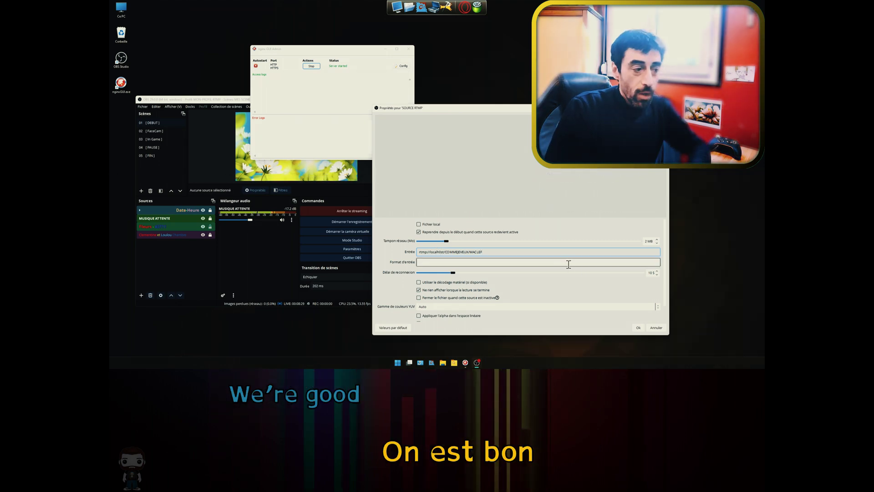
type("rtmp")
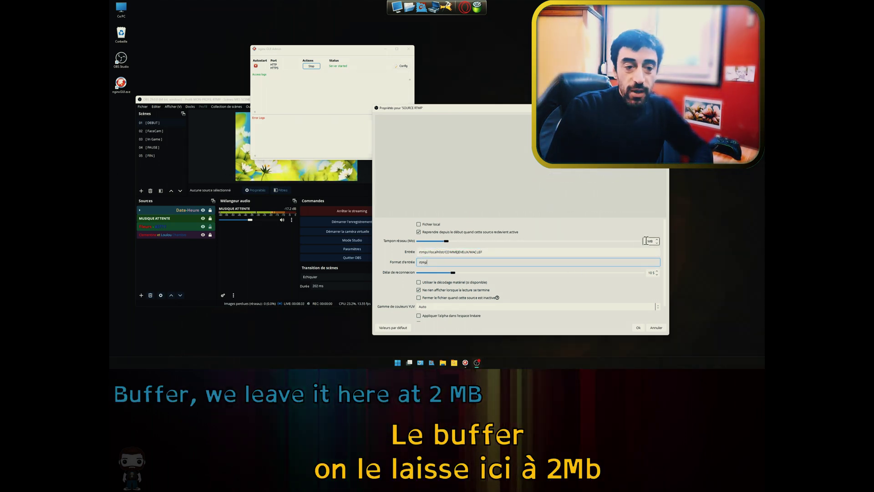
left_click(419, 285)
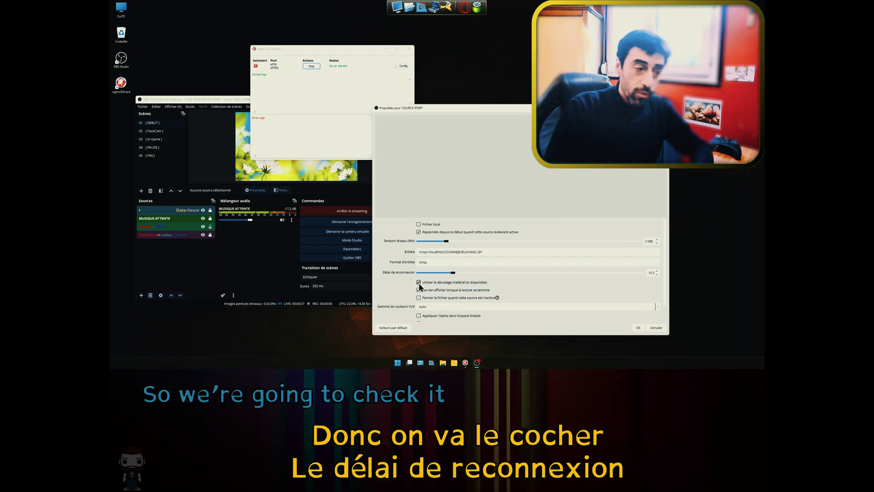
Step: Lower the media source's reconnection delay to 3 s
left_click(657, 274)
left_click(657, 274)
left_click(657, 274)
left_click(657, 274)
left_click(656, 274)
left_click(657, 274)
left_click(656, 274)
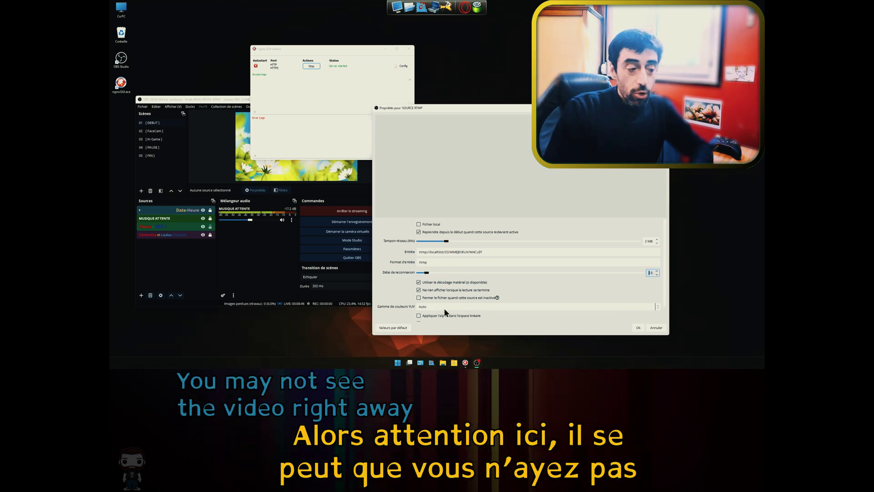
Step: Keep the media source's YUV colour range on Auto and accept its properties
left_click(427, 308)
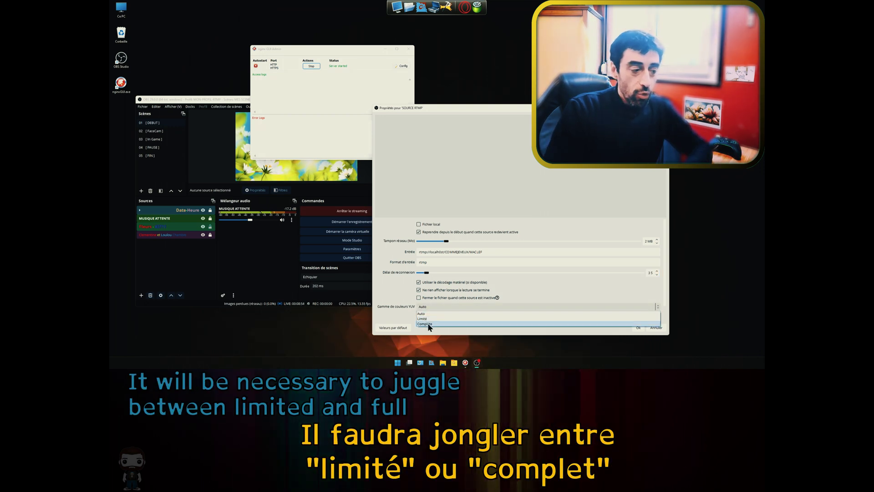
left_click(430, 313)
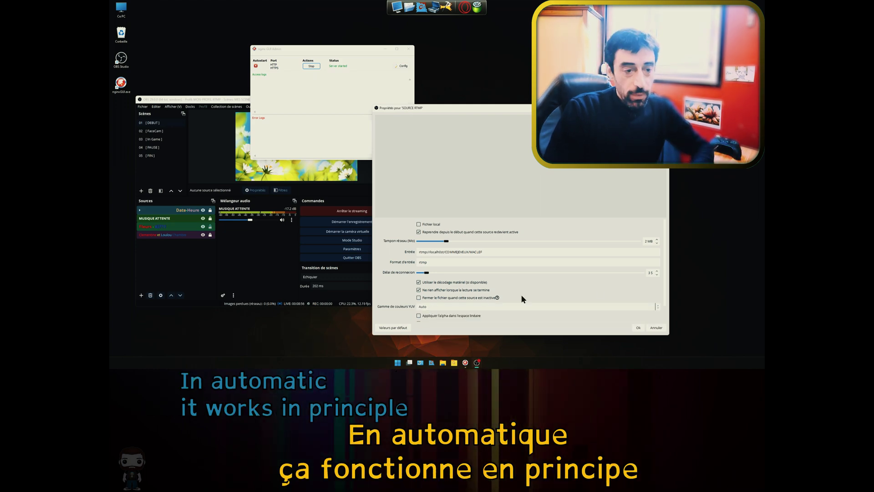
left_click(639, 327)
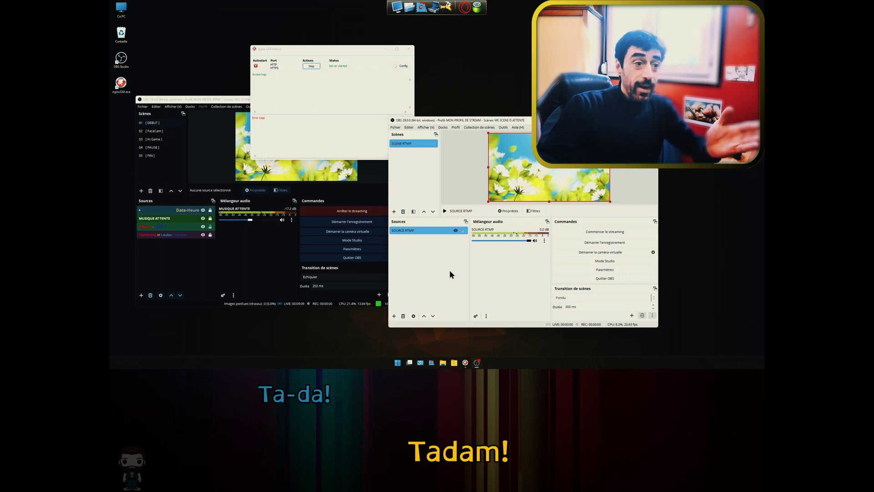
Step: Switch the streaming OBS instance to the FIN scene to test the relayed stream in the receiving one
left_click(236, 103)
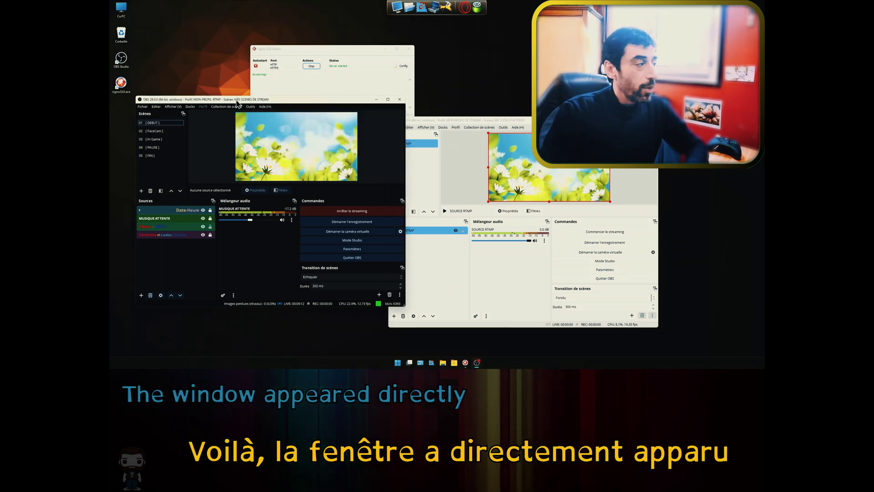
left_click(151, 156)
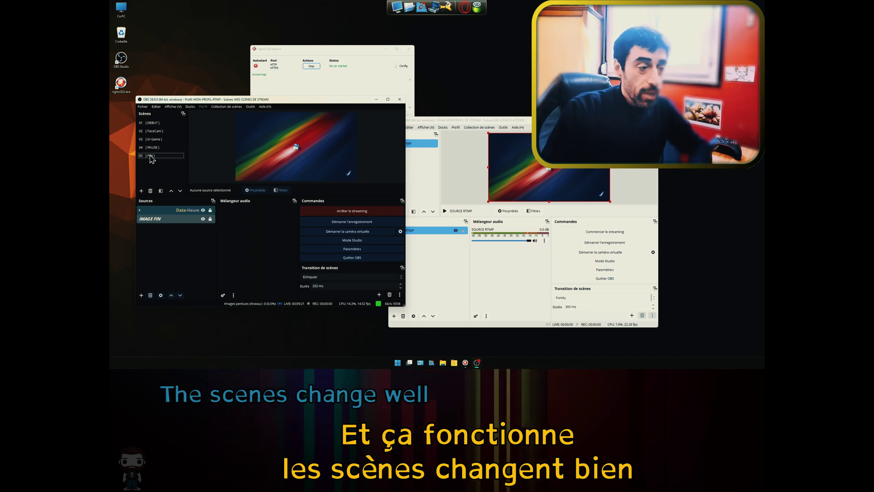
Step: Hide the SOURCE RTMP media source in the receiving OBS instance's SCENE RTMP scene
left_click(439, 247)
left_click(394, 316)
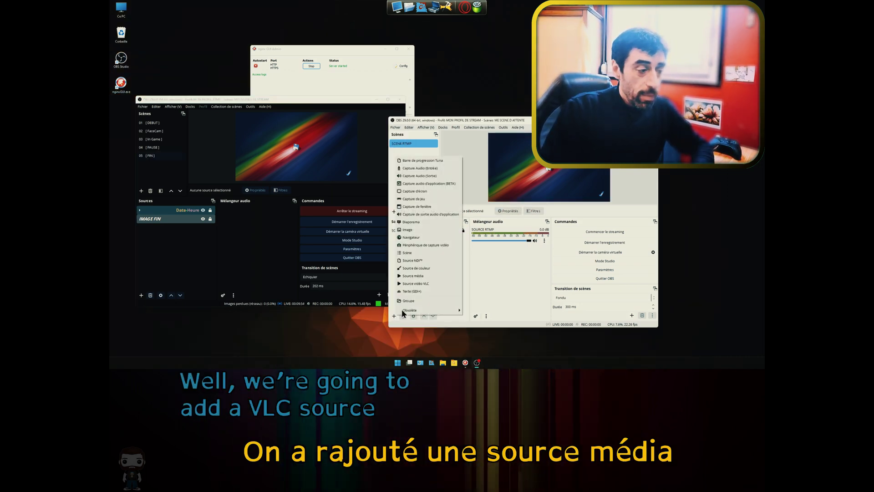
left_click(510, 283)
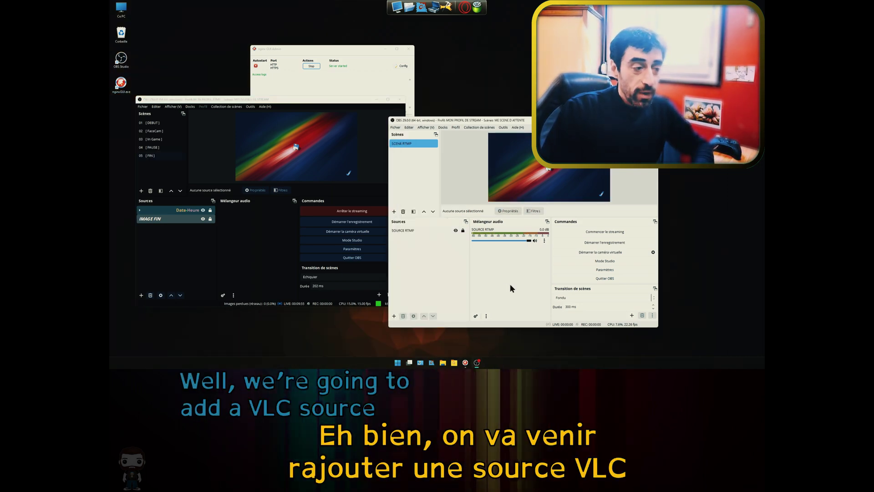
left_click(456, 231)
Step: Add a VLC video source named VLC RTMP to the SCENE RTMP scene
left_click(393, 316)
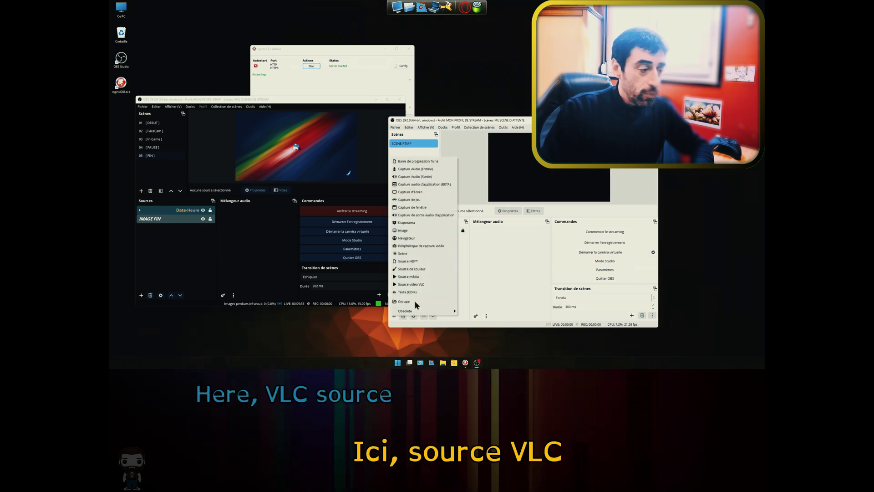
left_click(420, 285)
type("V")
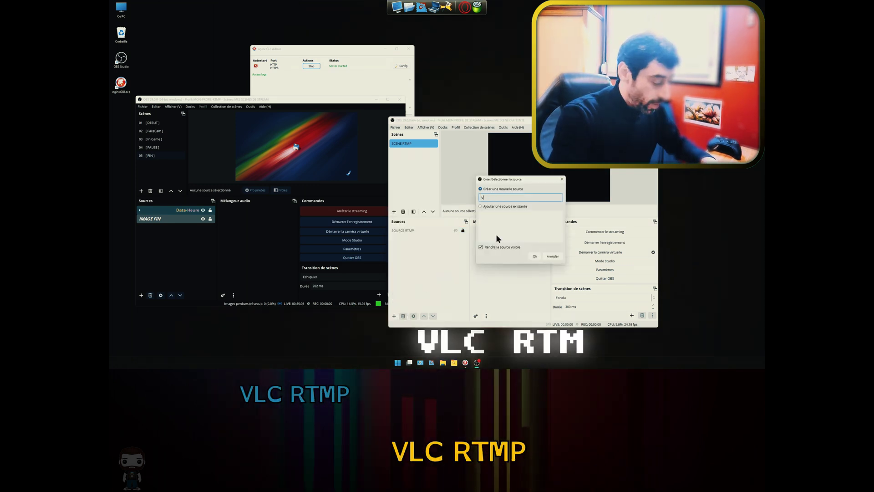
type("LC RTMP")
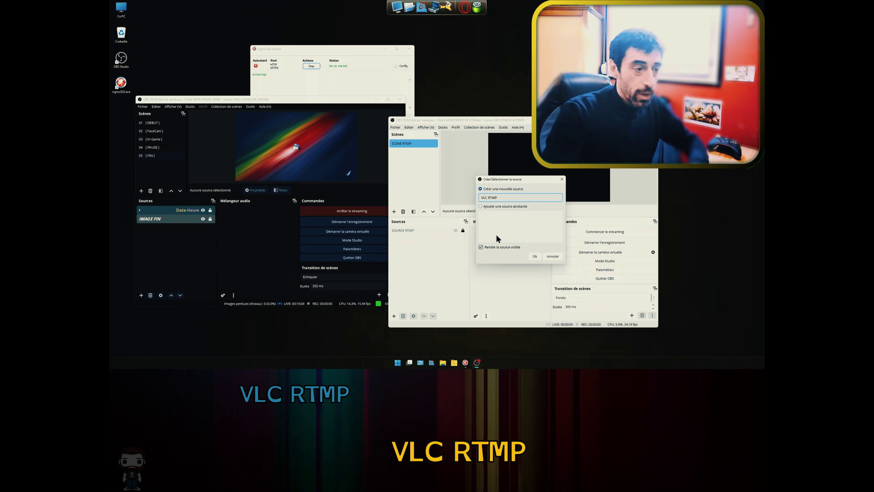
key("Return")
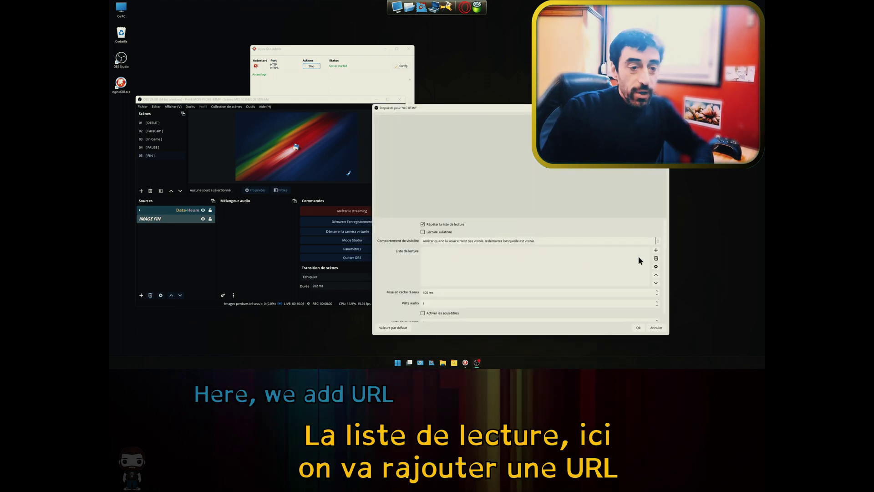
Step: Add the URL rtmp://localhost/COMMEJEVEUX/ followed by the stream key to the VLC source's playlist and accept its properties
left_click(656, 252)
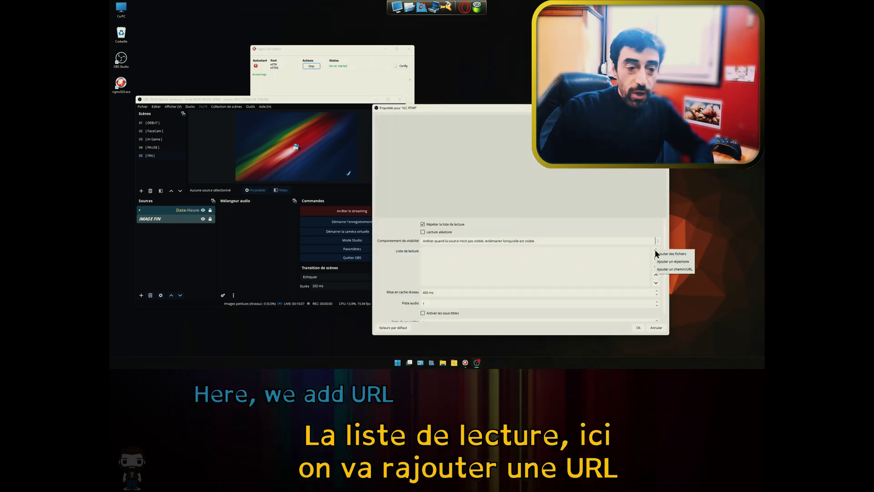
left_click(675, 270)
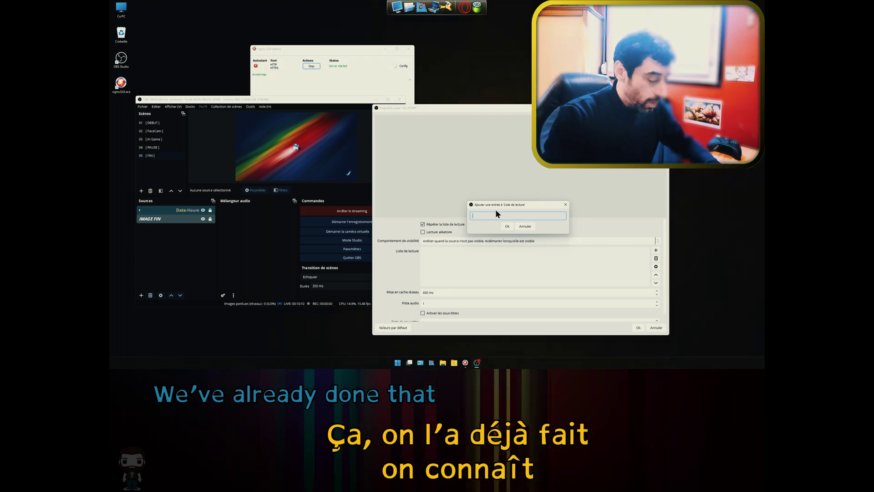
type("rtmp:/")
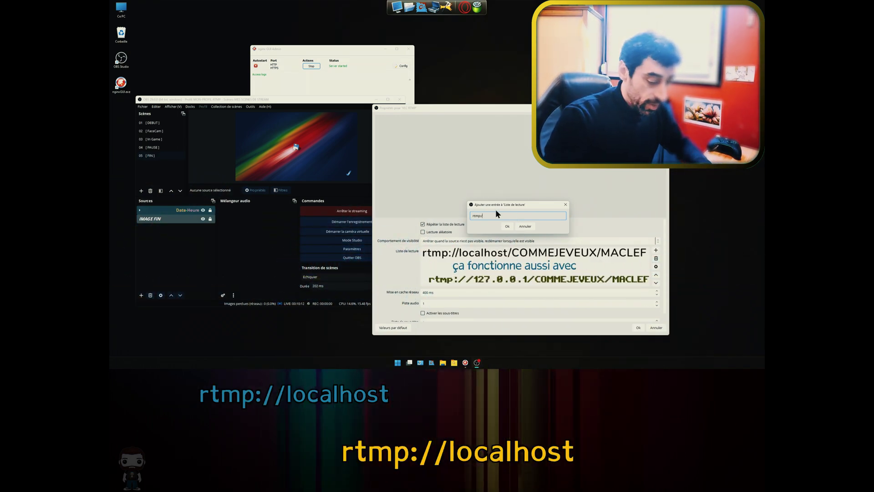
type("/localh0s")
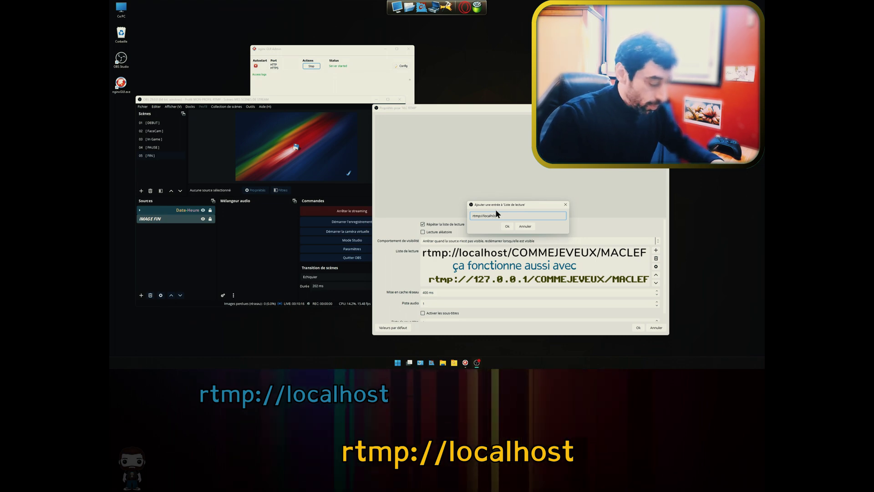
type("ost")
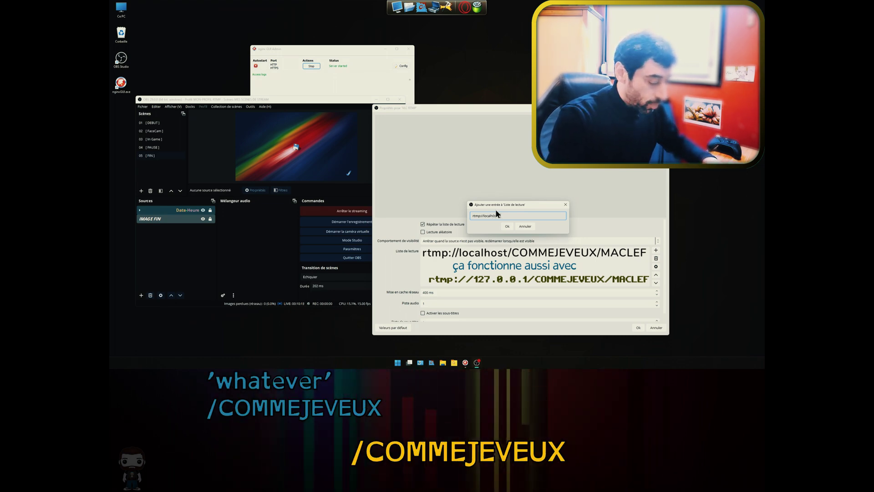
type("/COMMEJEVEU")
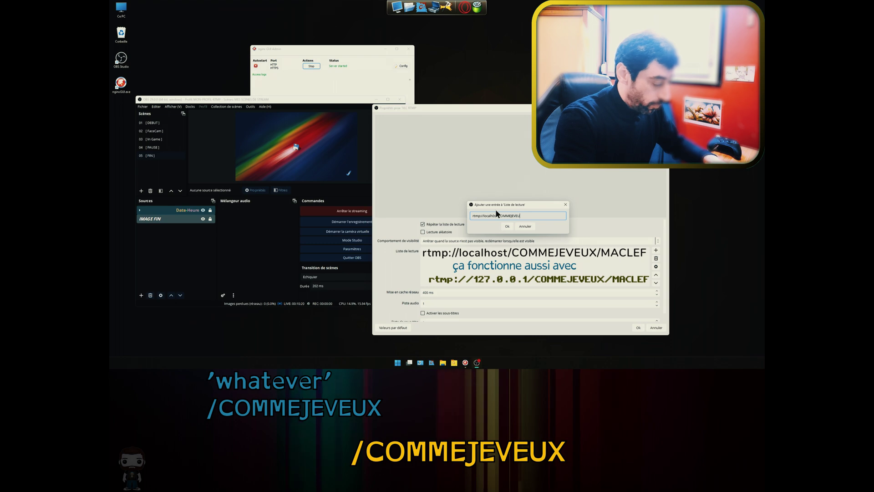
type("X/MACLEF")
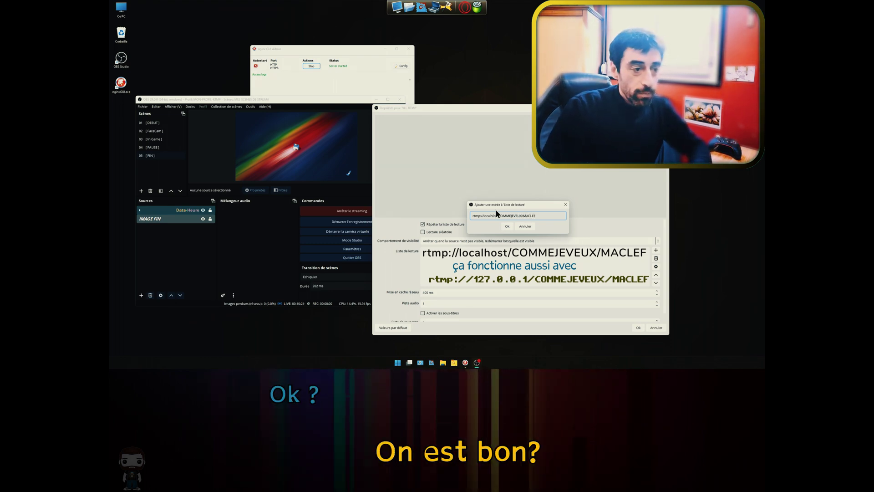
left_click(507, 226)
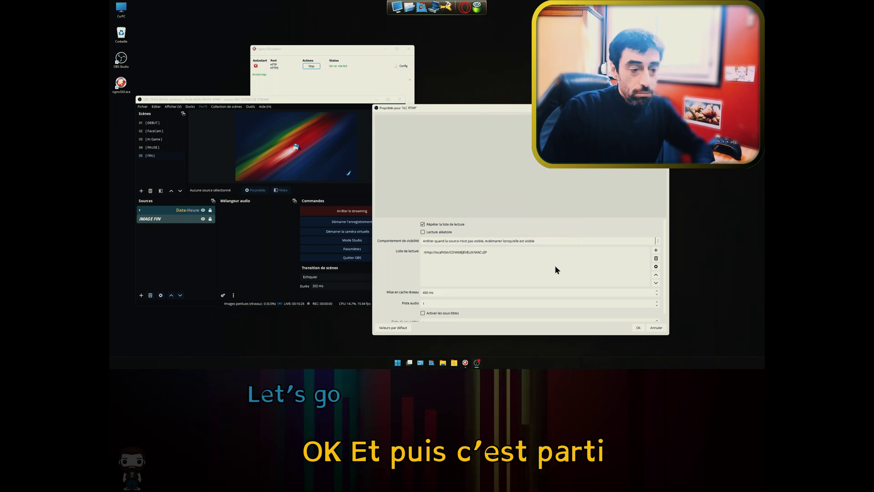
left_click(638, 327)
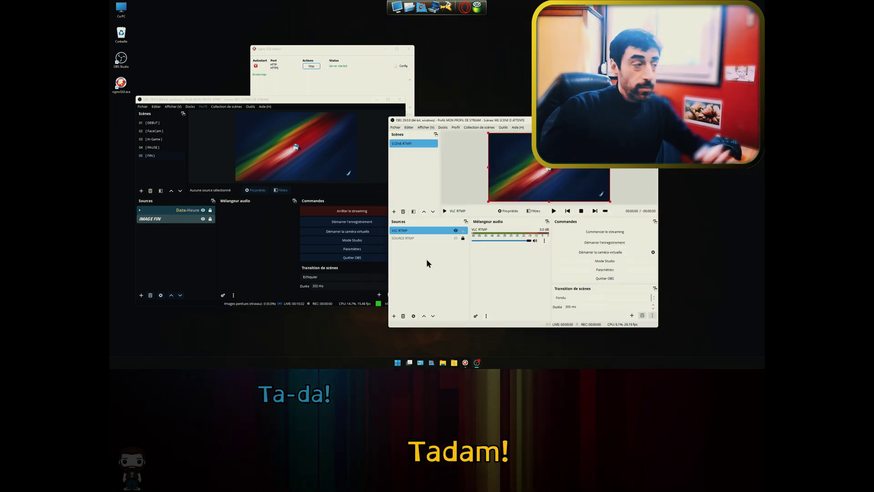
Step: Create a scene named SCENE ATTENTE in the receiving OBS instance and place the waiting video in it
left_click(155, 124)
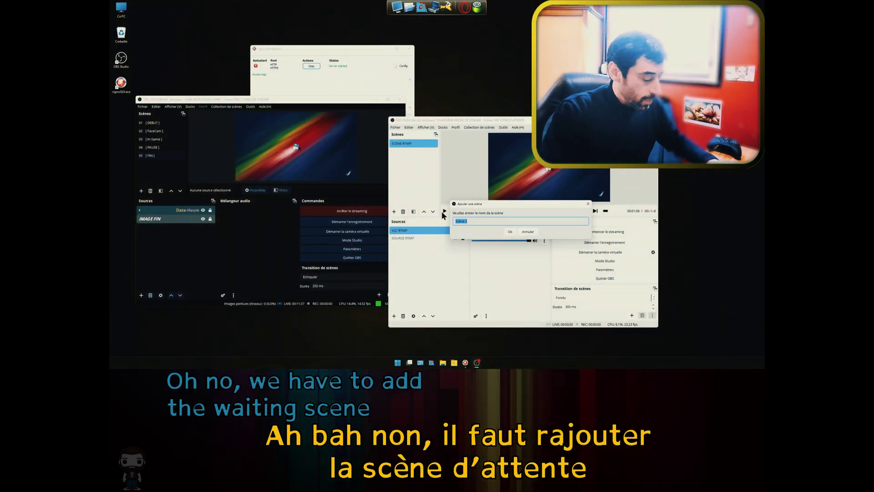
type("CENE A")
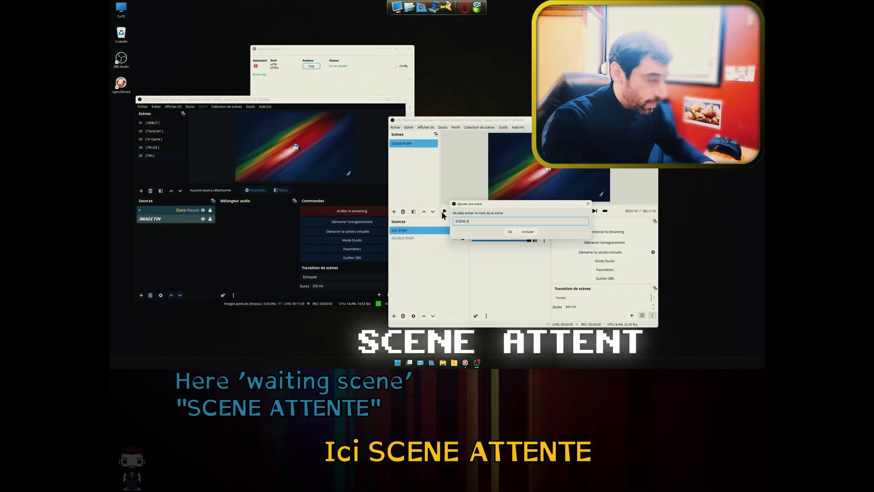
type("TTENTE")
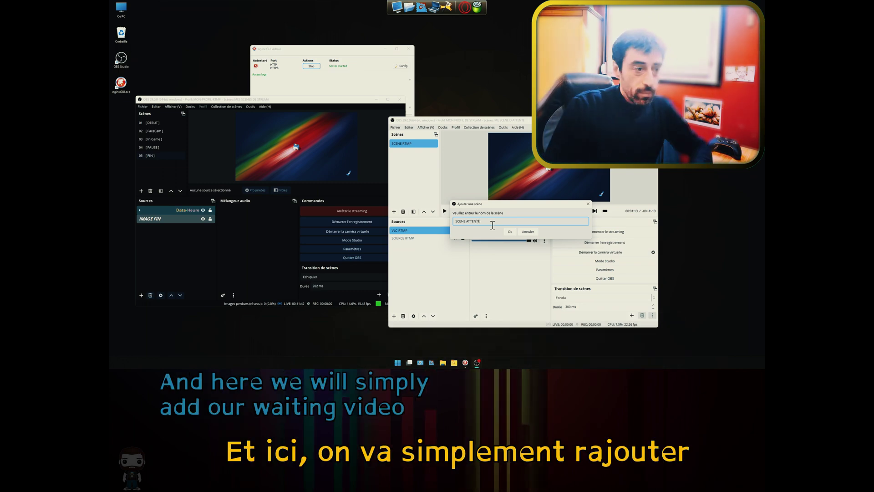
key("Return")
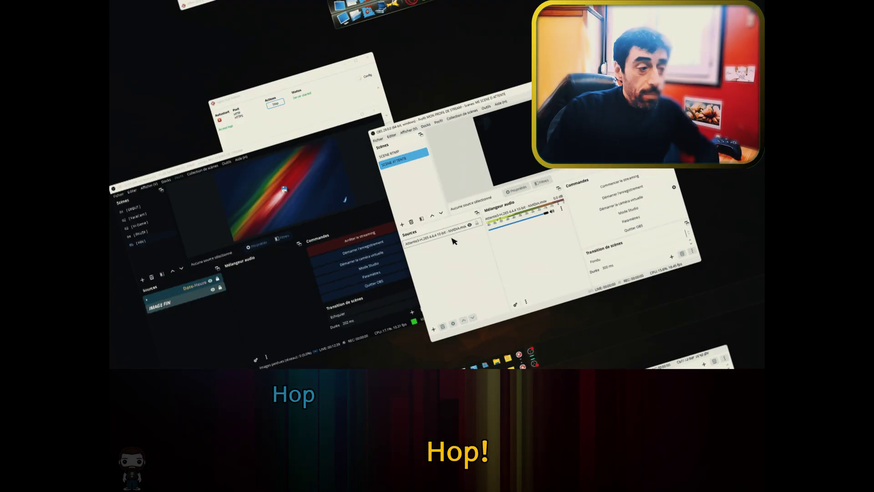
Step: Lock the waiting video source and switch back to the SCENE RTMP scene
left_click(434, 230)
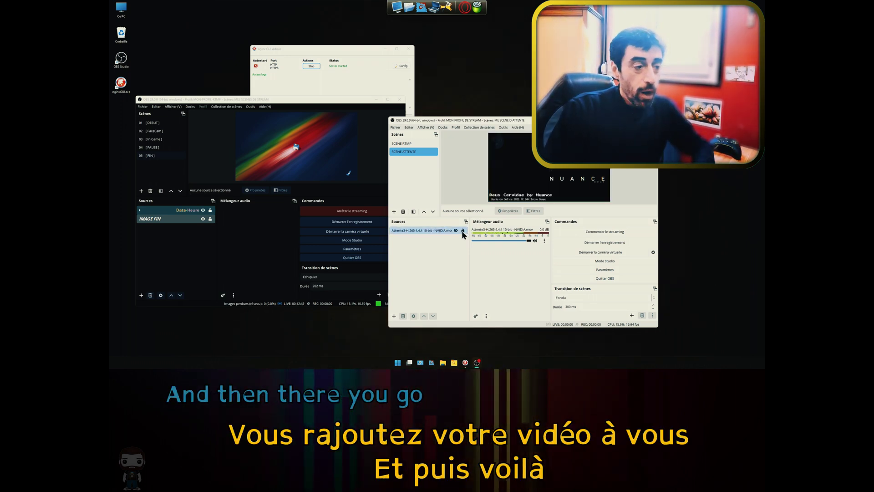
left_click(443, 261)
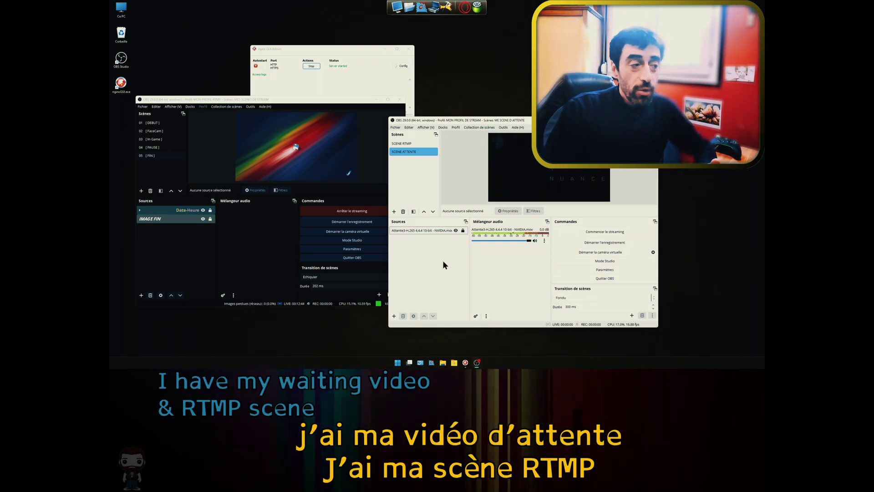
left_click(409, 143)
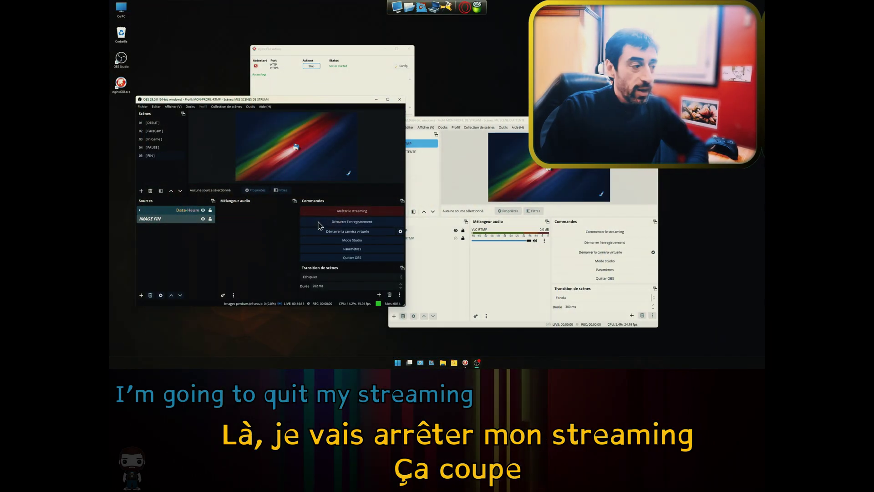
Step: Stop streaming in the sending OBS instance and switch it to the DEBUT scene
left_click(338, 211)
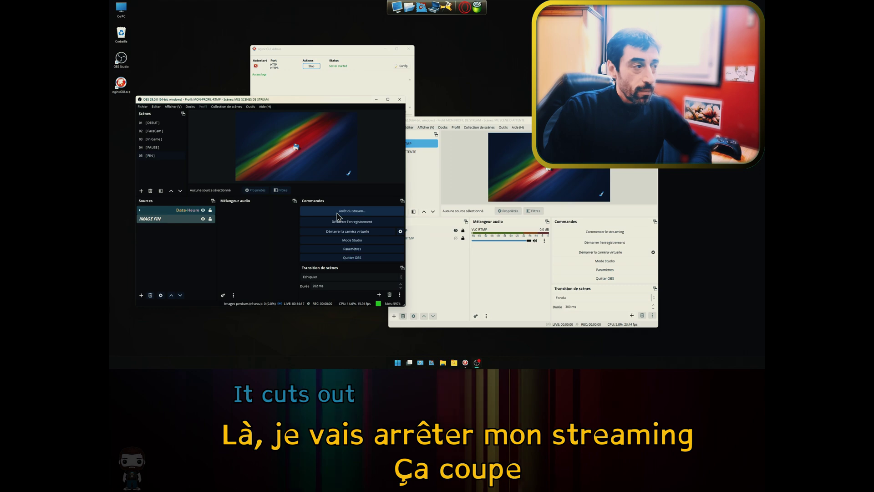
left_click(151, 124)
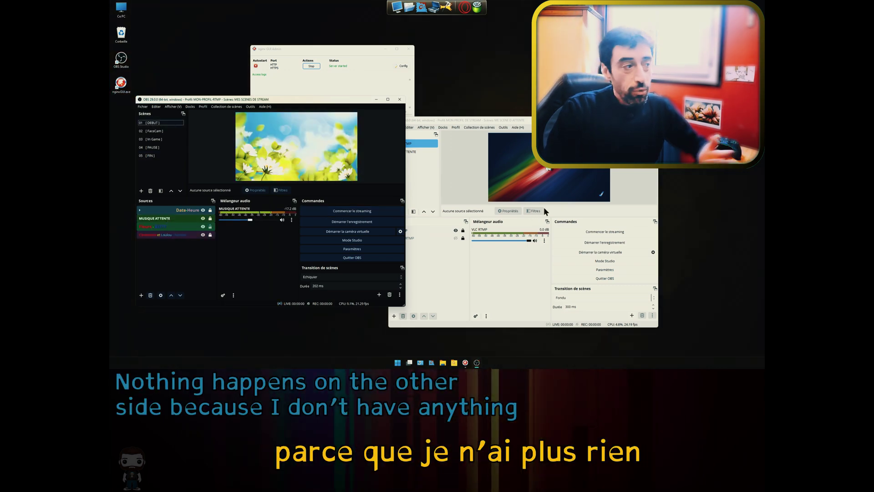
Step: Duplicate the MON-PROFIL-RTMP profile under the name MON-PROFIL-RTMP+2Minutes
left_click(204, 107)
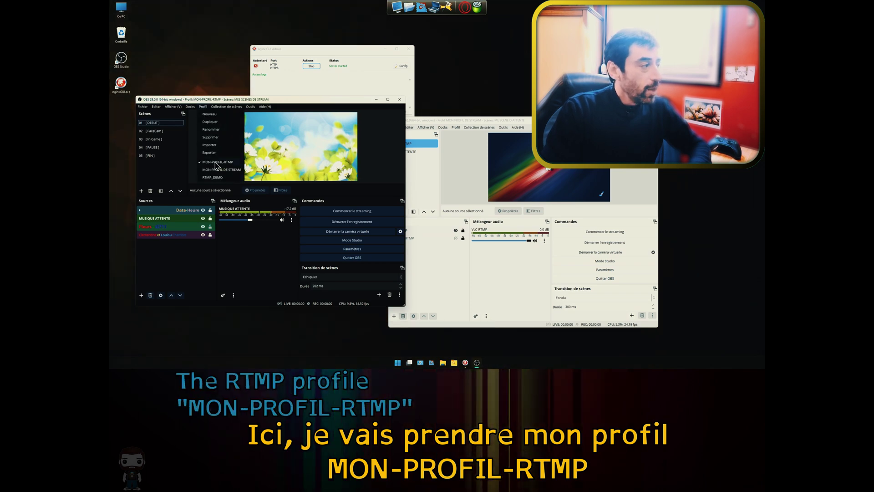
left_click(210, 122)
type("MON-PROFIL-RTM")
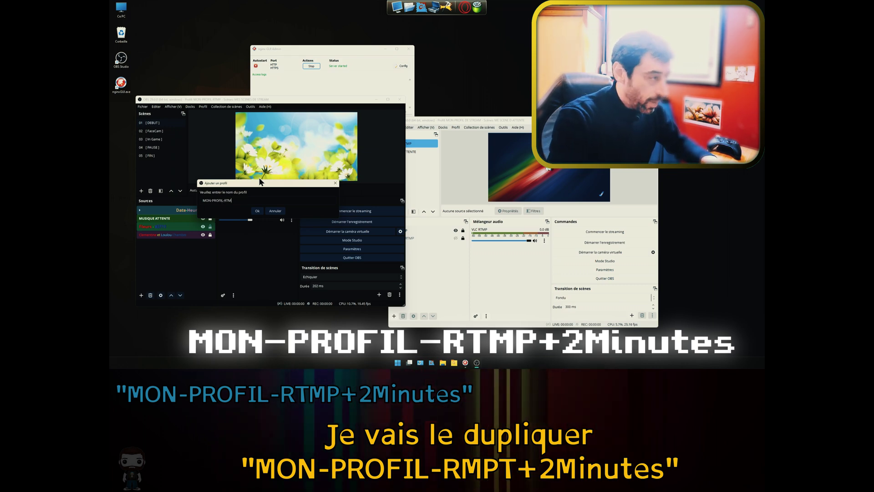
type("P+2Minutes")
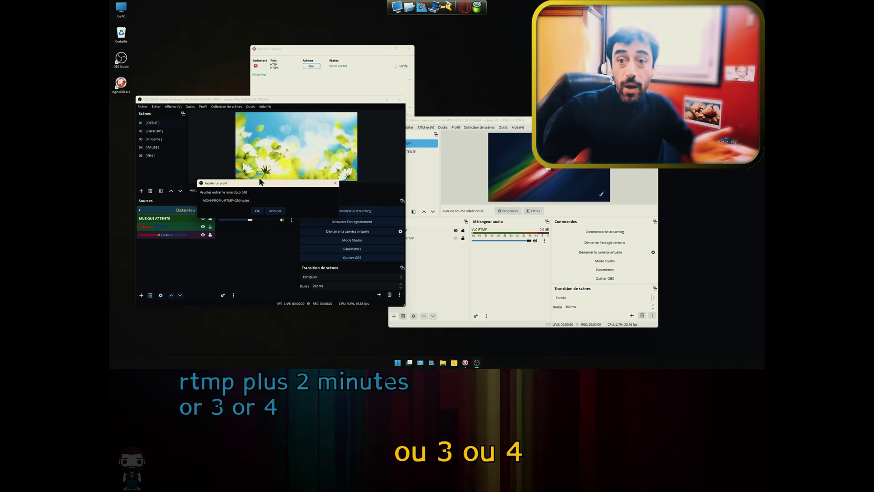
left_click(258, 211)
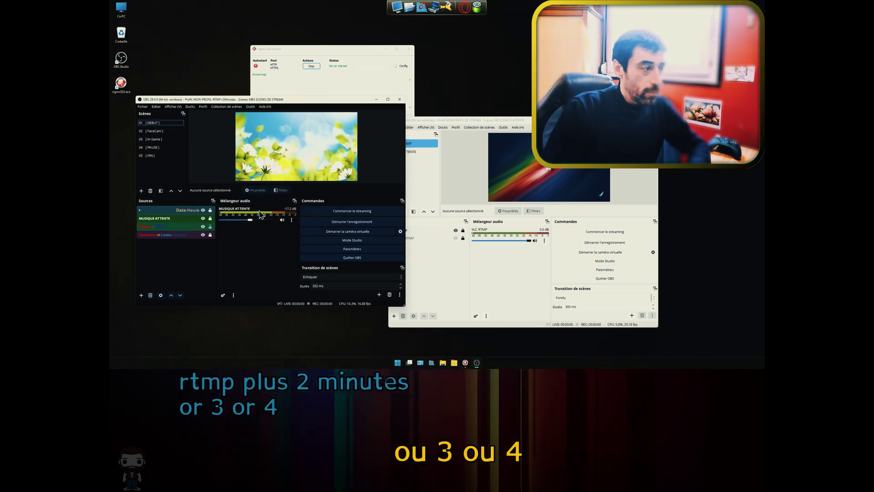
Step: Enable a 120 s stream delay in the sending OBS instance's advanced settings, preserving the cutoff point on reconnection, and save the settings
left_click(354, 251)
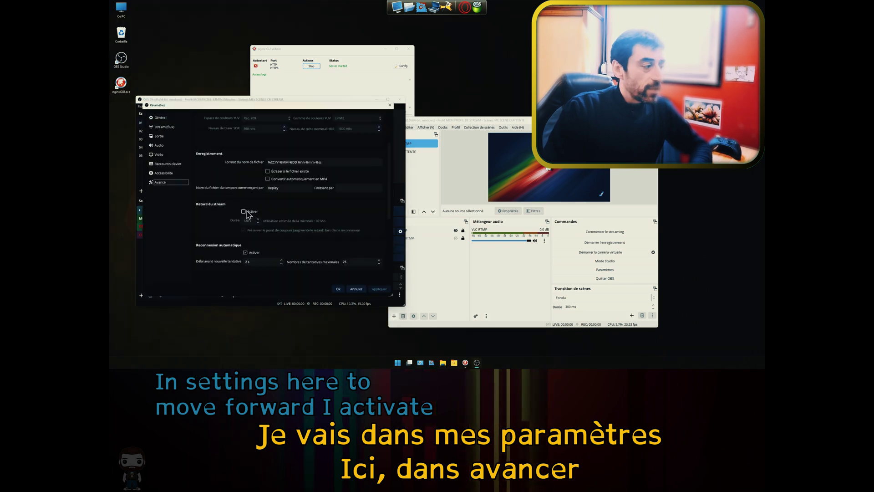
scroll(236, 217, "down", 1)
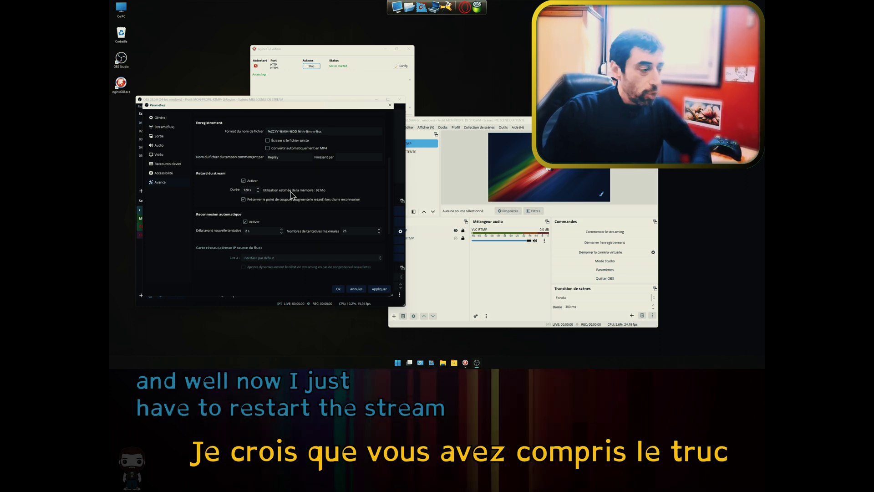
left_click(338, 288)
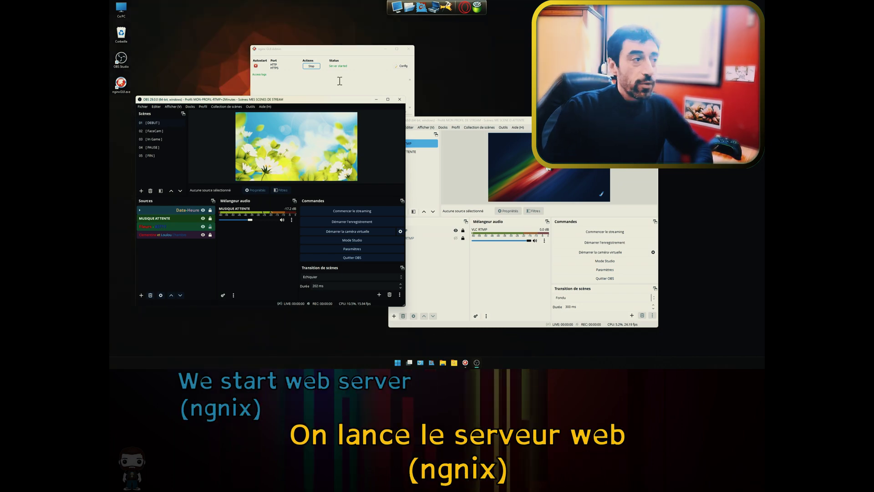
Step: Switch the sending OBS instance to the MON-PROFIL-RTMP profile and the receiving instance to SCENE ATTENTE
left_click(243, 265)
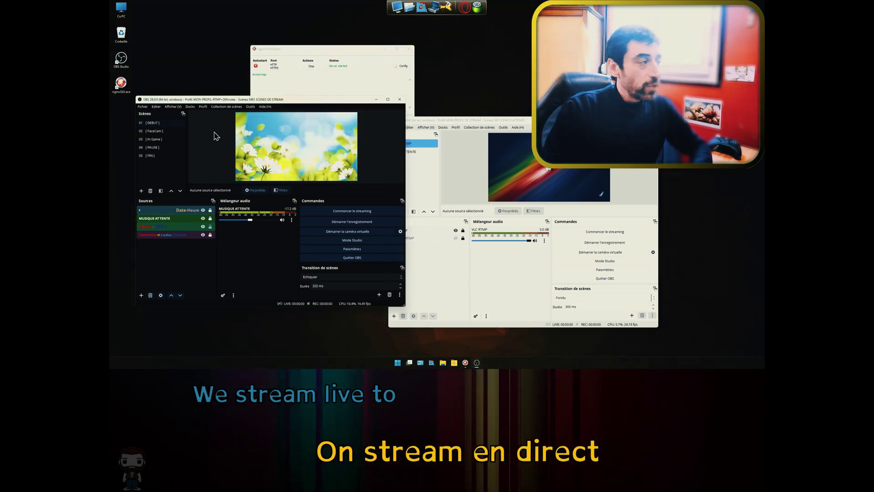
left_click(203, 106)
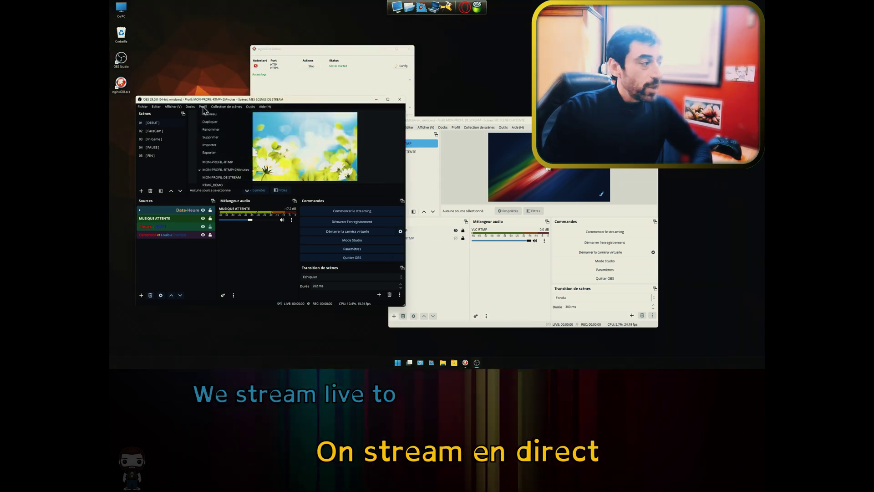
left_click(225, 162)
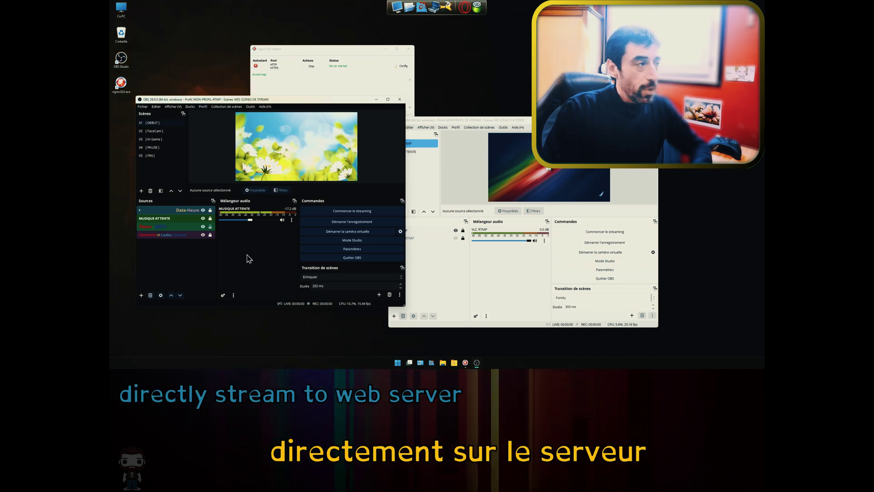
left_click(511, 277)
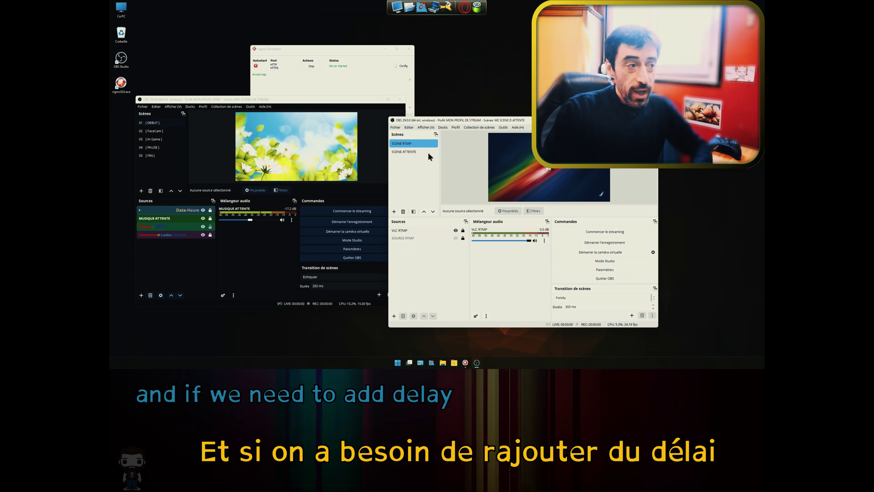
left_click(406, 151)
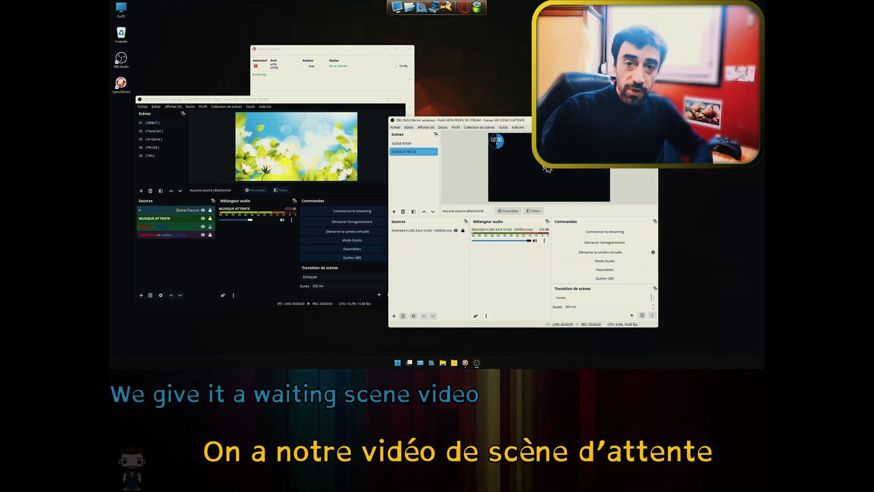
Step: Switch the sending OBS instance to the MON-PROFIL-RTMP+2Minutes profile and return the receiving instance to SCENE RTMP
left_click(287, 257)
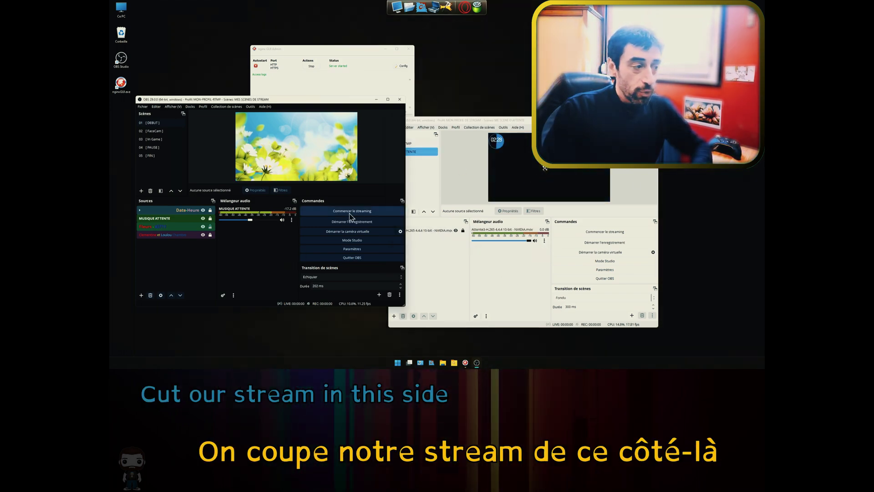
left_click(203, 106)
left_click(226, 170)
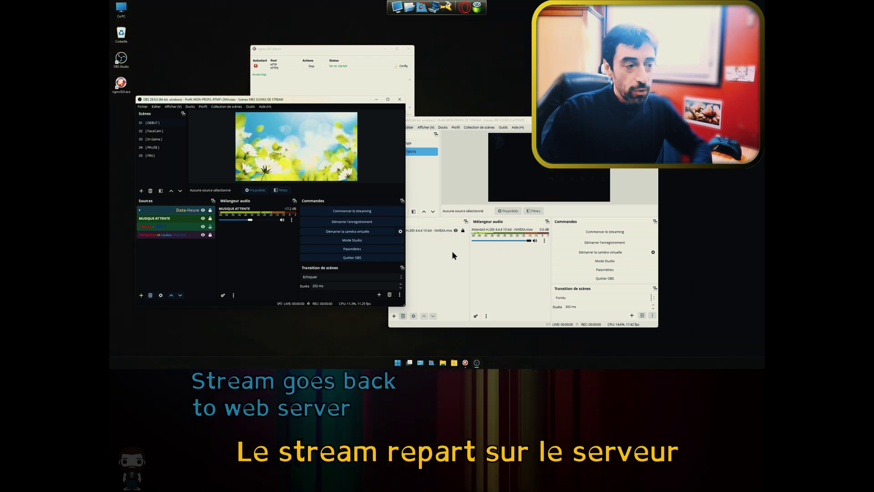
left_click(523, 279)
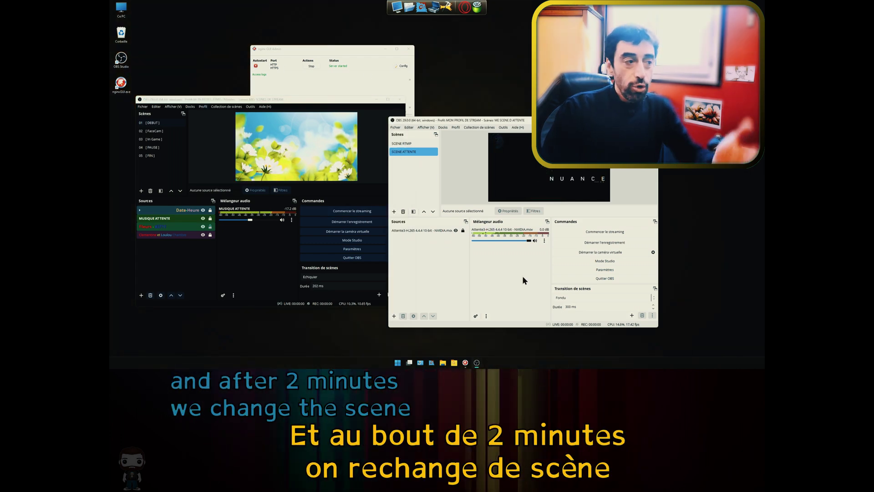
left_click(404, 144)
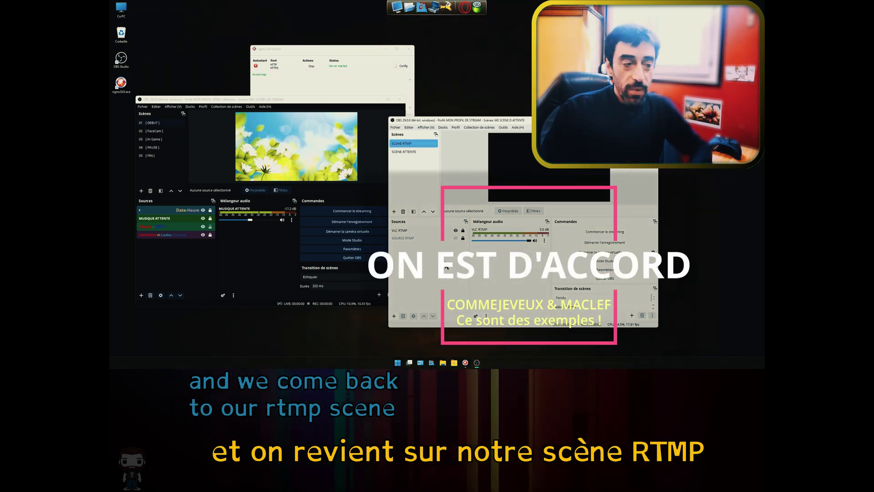